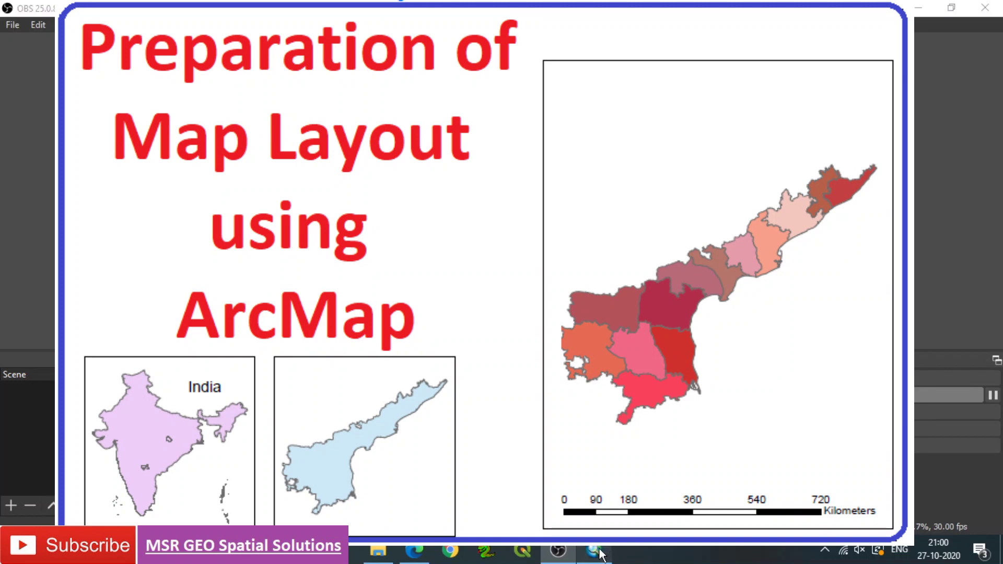
# - Switch to ArcMap and turn on the AP_Dissovle and AP-Districts layers over the India map
pyautogui.click(598, 553)
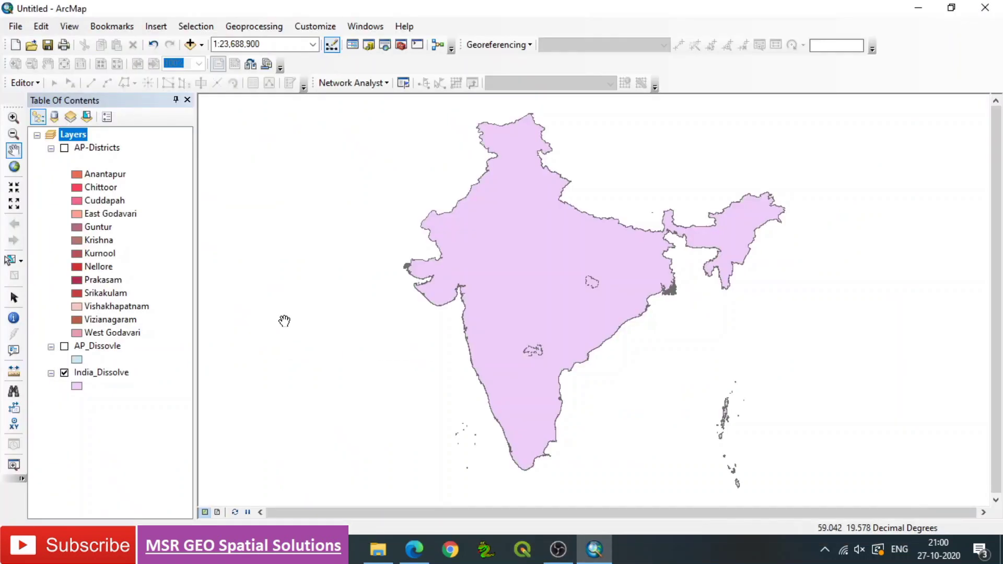
pyautogui.moveTo(286, 319); pyautogui.dragTo(262, 327)
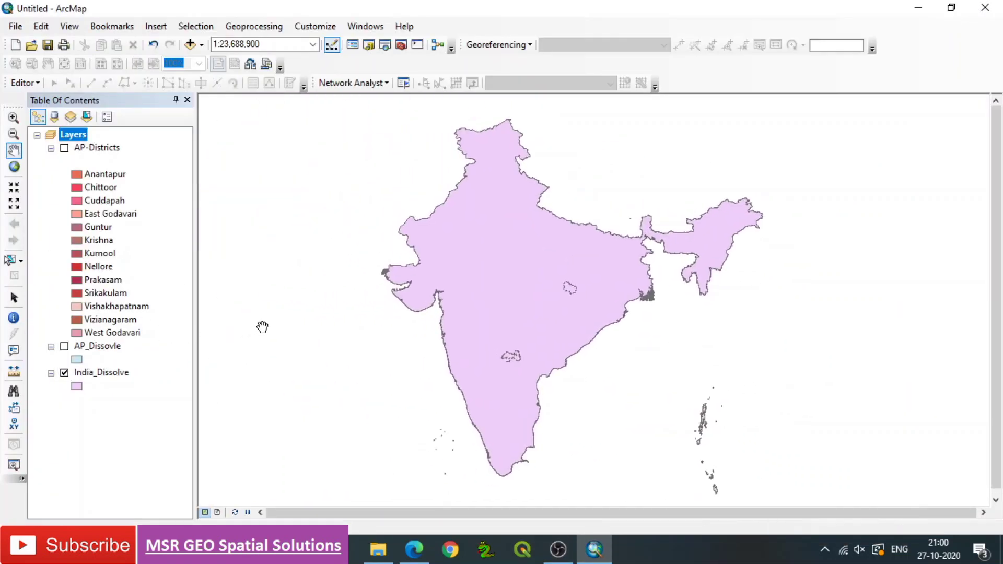
pyautogui.click(14, 168)
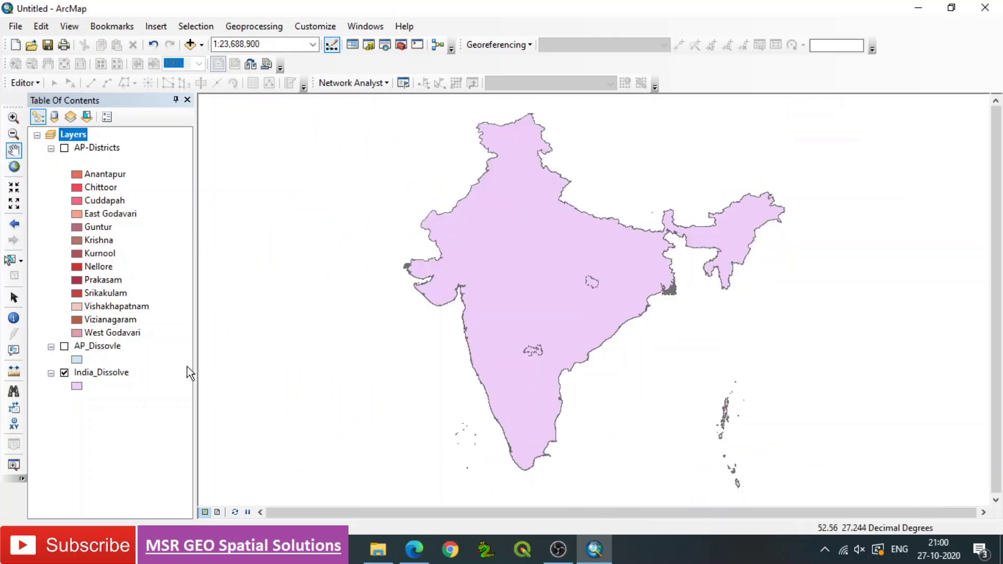
pyautogui.click(65, 348)
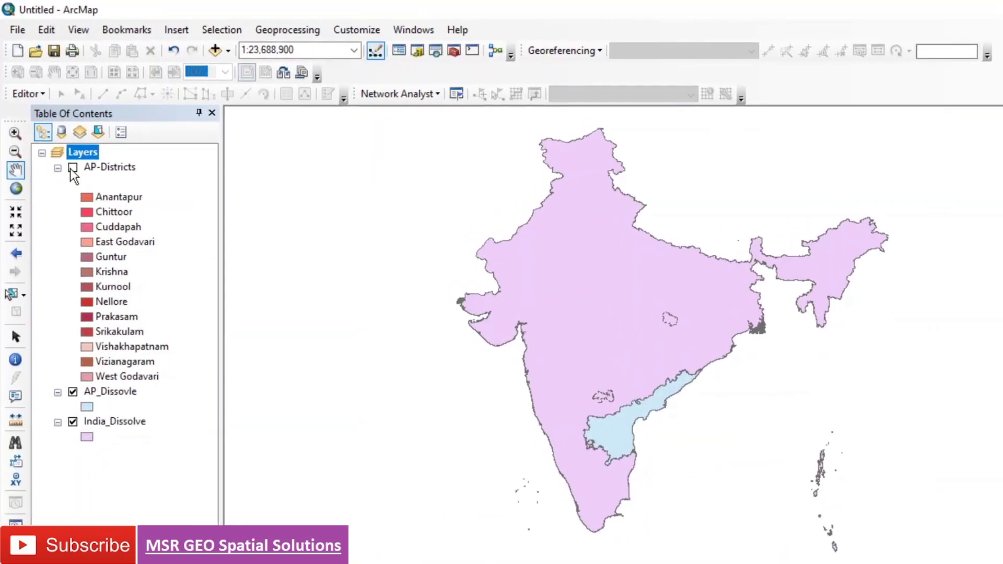
pyautogui.click(73, 170)
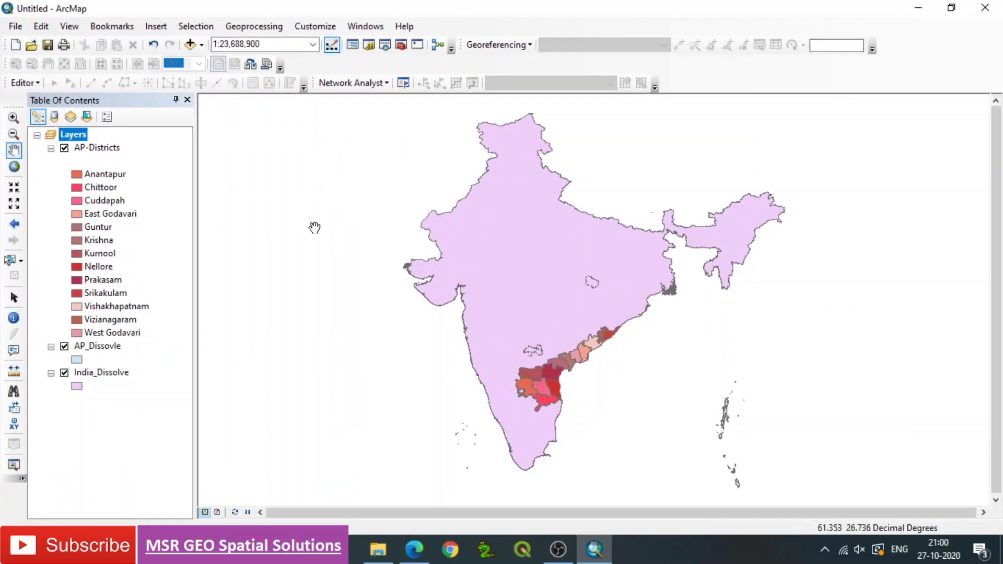
# - Switch the map to layout view and apply the ISO A4 Landscape page template
pyautogui.click(73, 30)
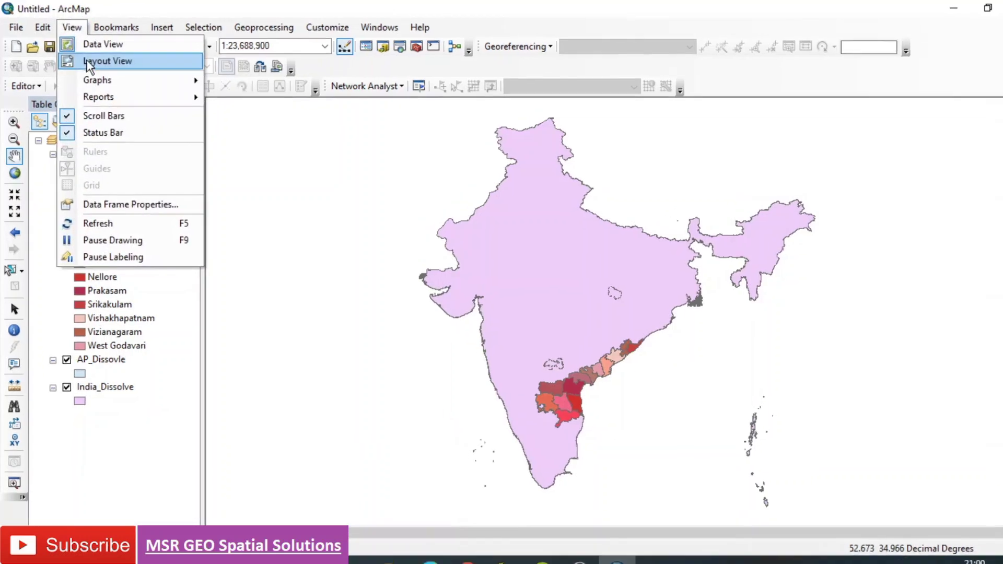
pyautogui.click(91, 63)
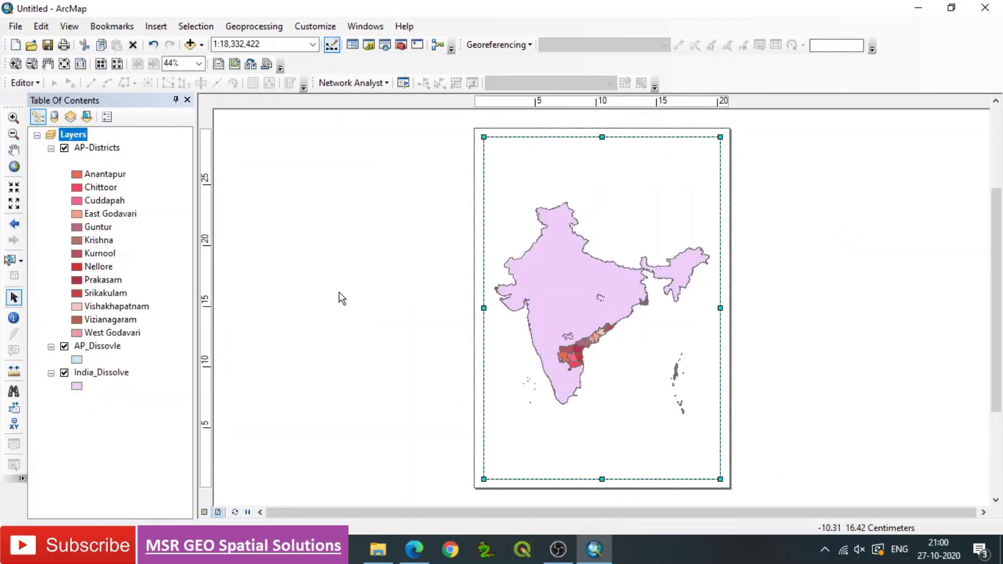
pyautogui.rightClick(419, 67)
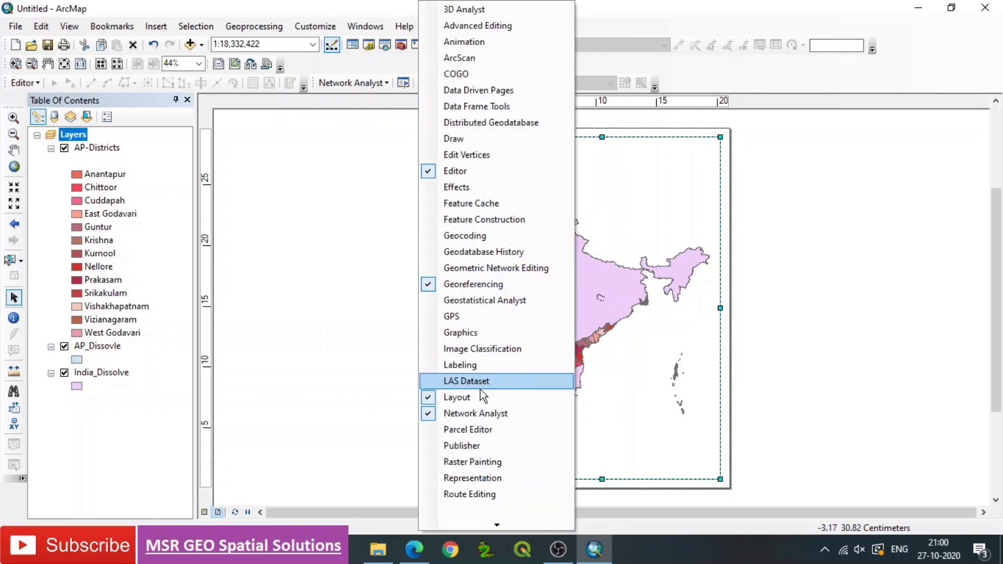
pyautogui.click(300, 69)
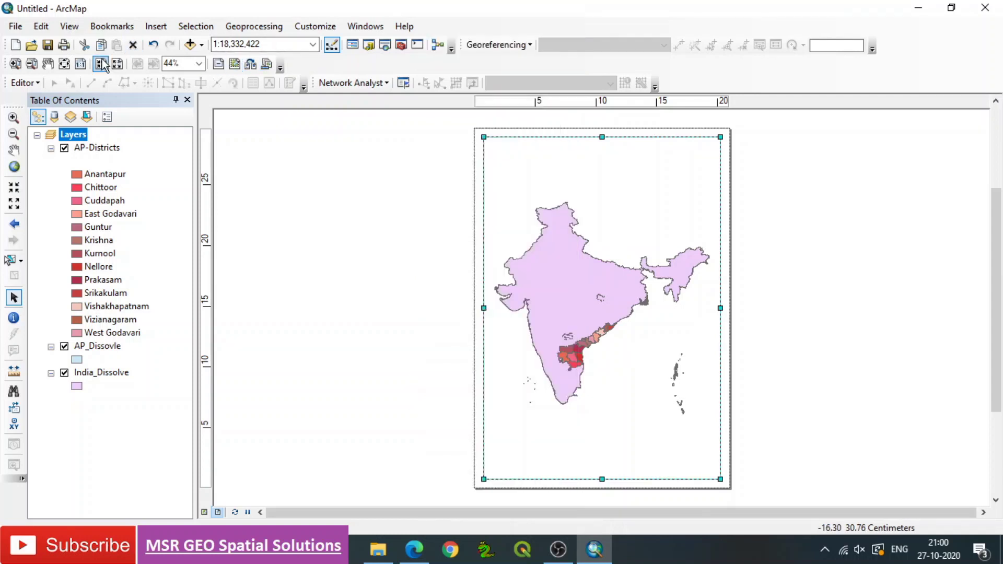
pyautogui.click(251, 66)
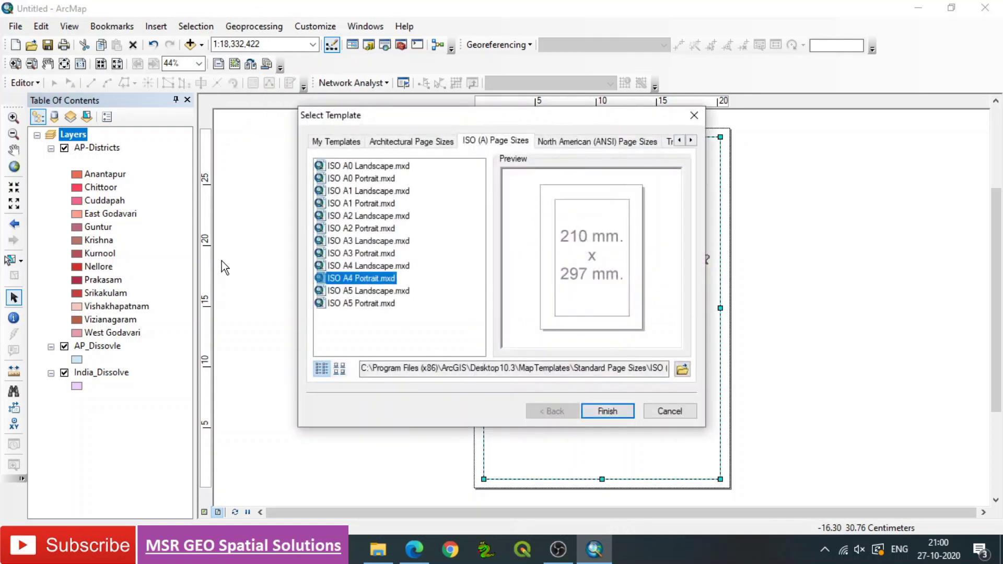
pyautogui.click(384, 266)
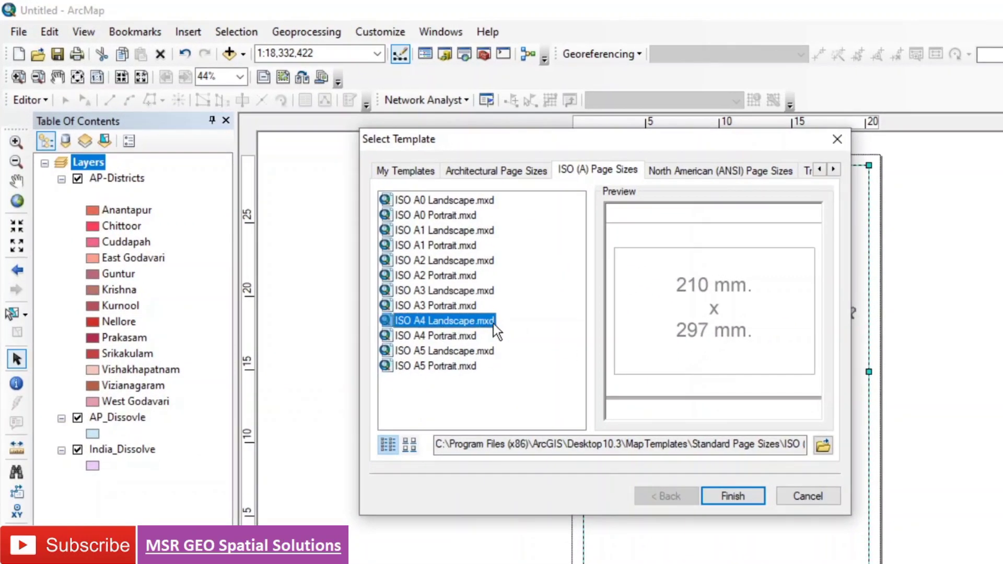
pyautogui.click(729, 494)
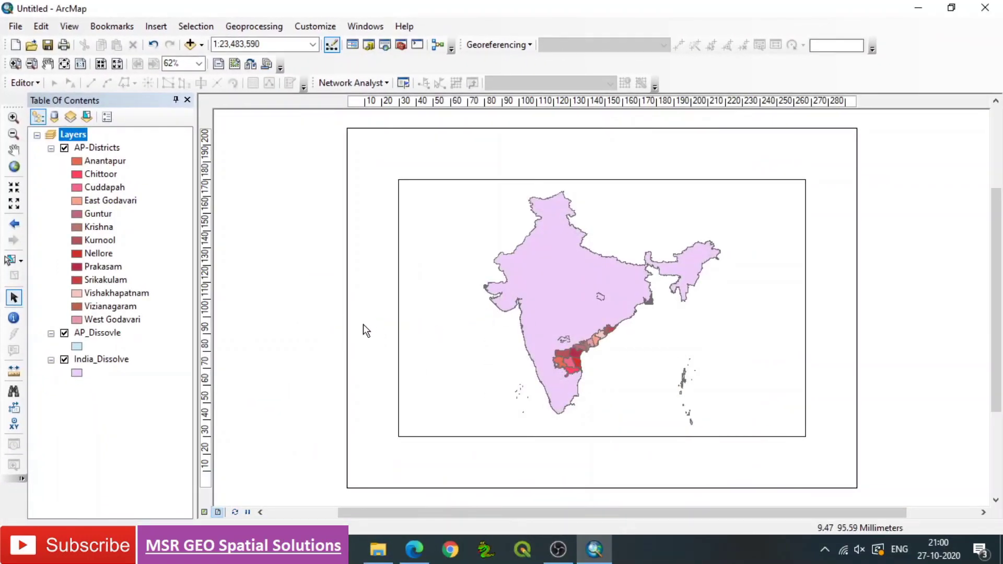
# - Reposition the Layers data frame slightly within the A4 page and deselect it
pyautogui.click(410, 336)
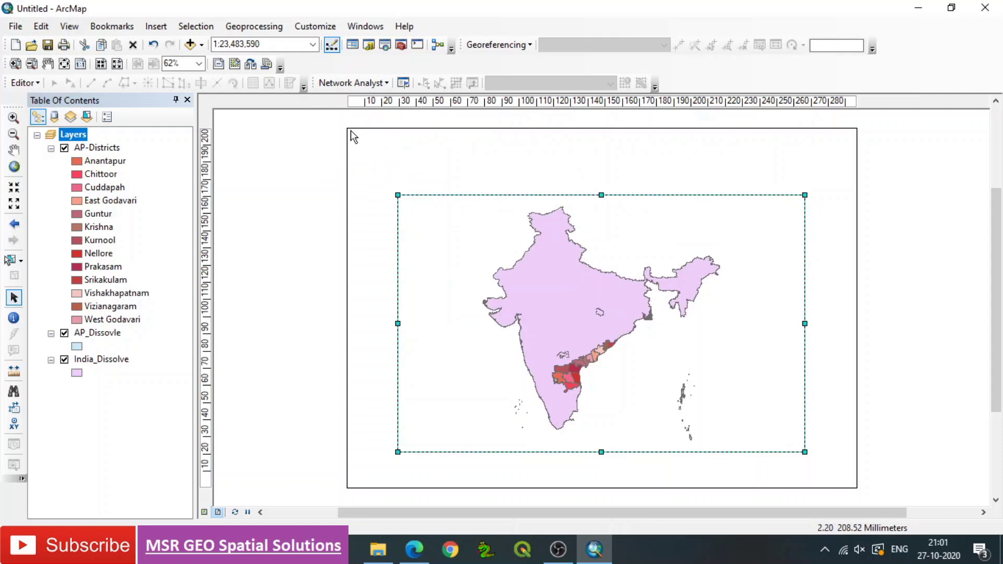
pyautogui.moveTo(465, 274); pyautogui.dragTo(464, 255)
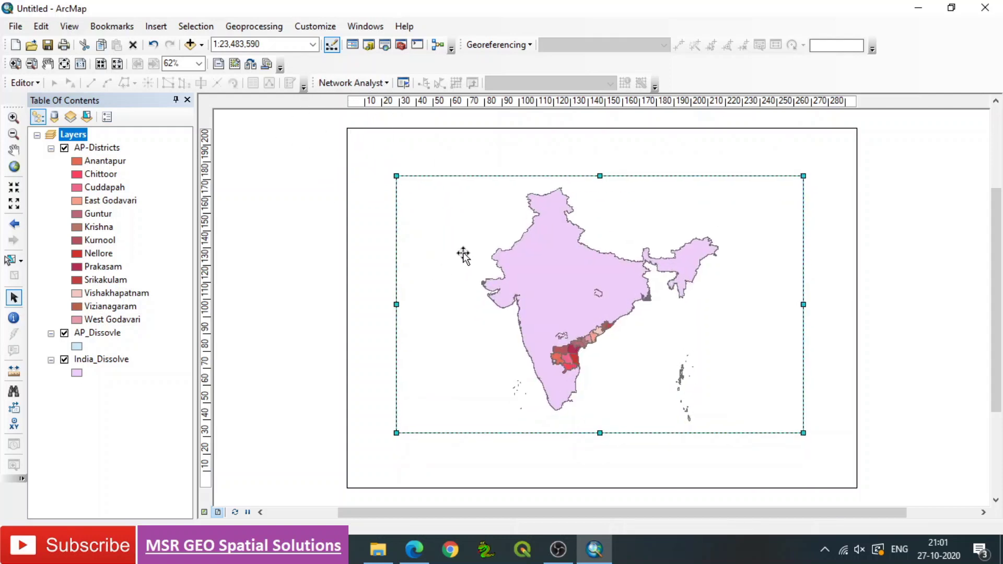
pyautogui.click(378, 258)
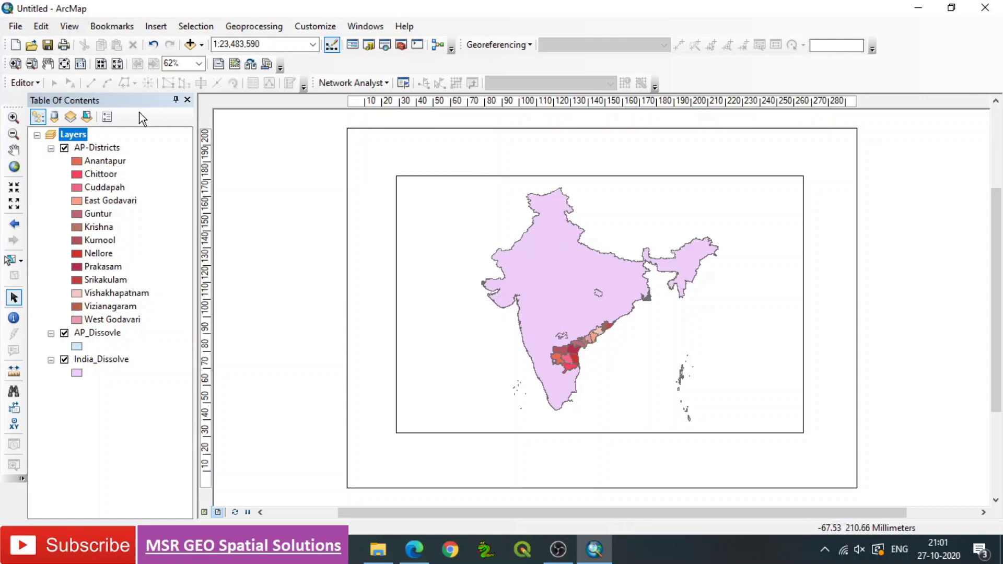
# - Insert a new data frame and copy the India_Dissolve layer into it
pyautogui.click(161, 27)
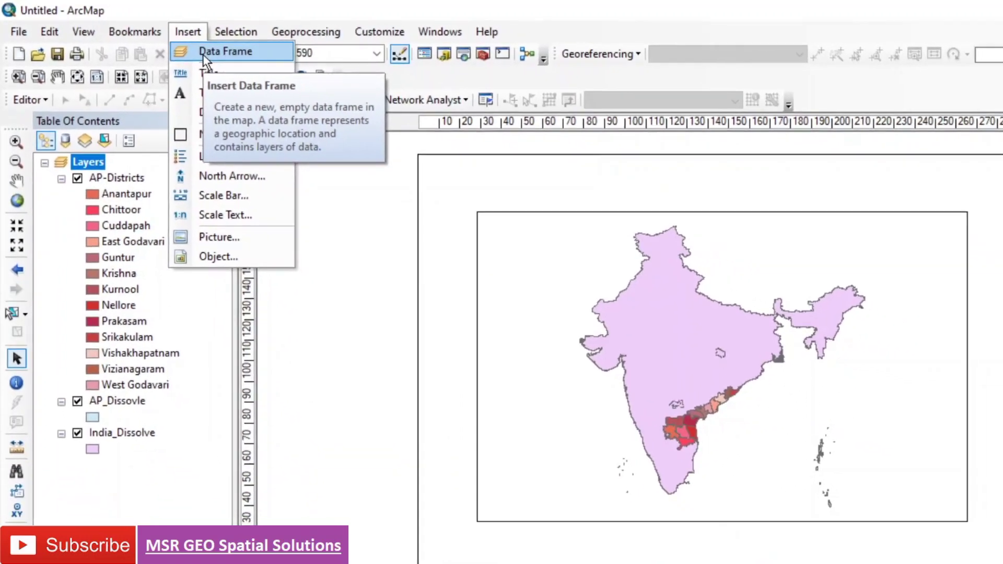
pyautogui.click(206, 52)
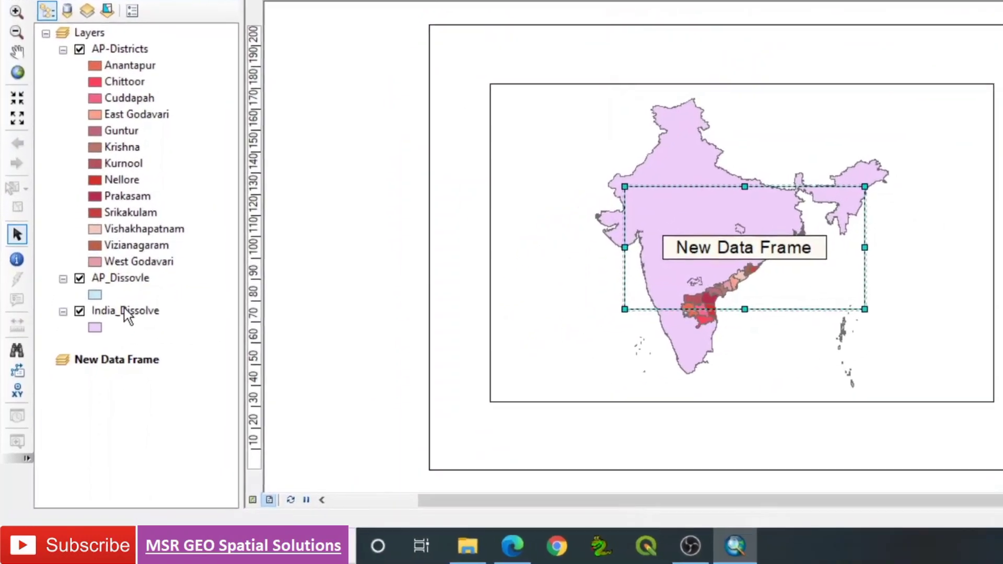
pyautogui.click(106, 348)
pyautogui.moveTo(135, 316); pyautogui.dragTo(134, 365)
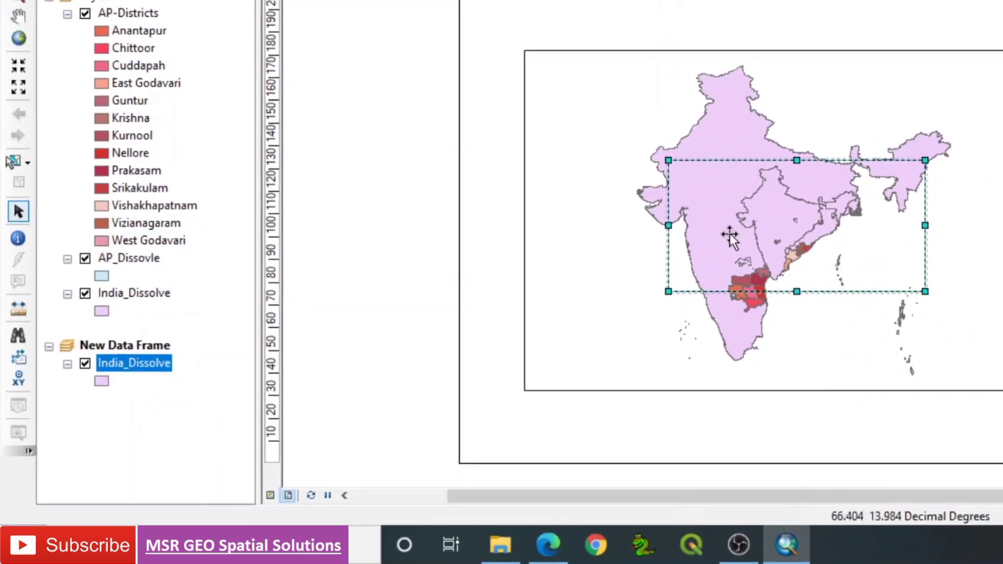
# - Move the new India frame to the upper left of the page and remove India_Dissolve from the Layers frame
pyautogui.moveTo(730, 233); pyautogui.dragTo(597, 143)
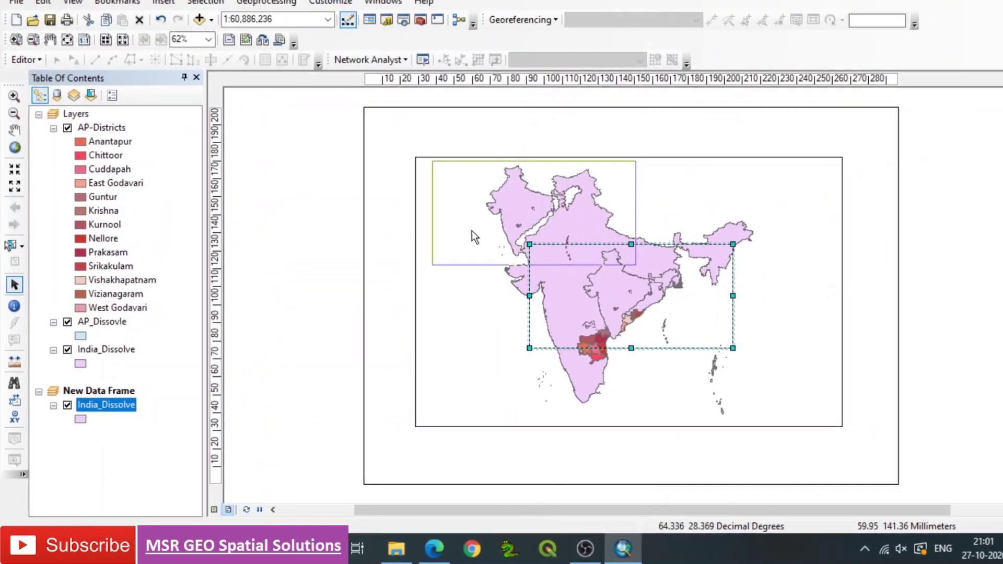
pyautogui.moveTo(472, 231); pyautogui.dragTo(472, 231)
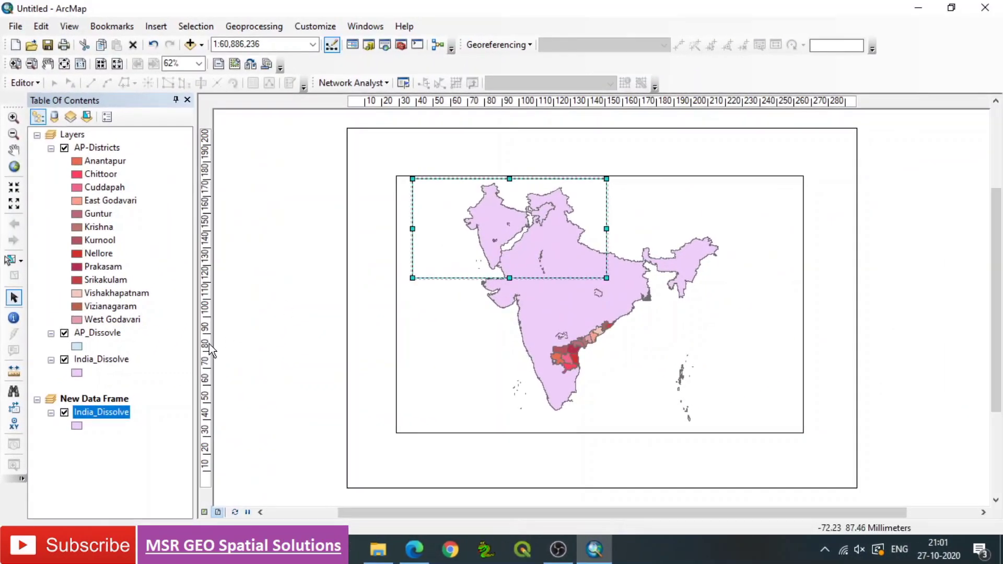
pyautogui.click(119, 360)
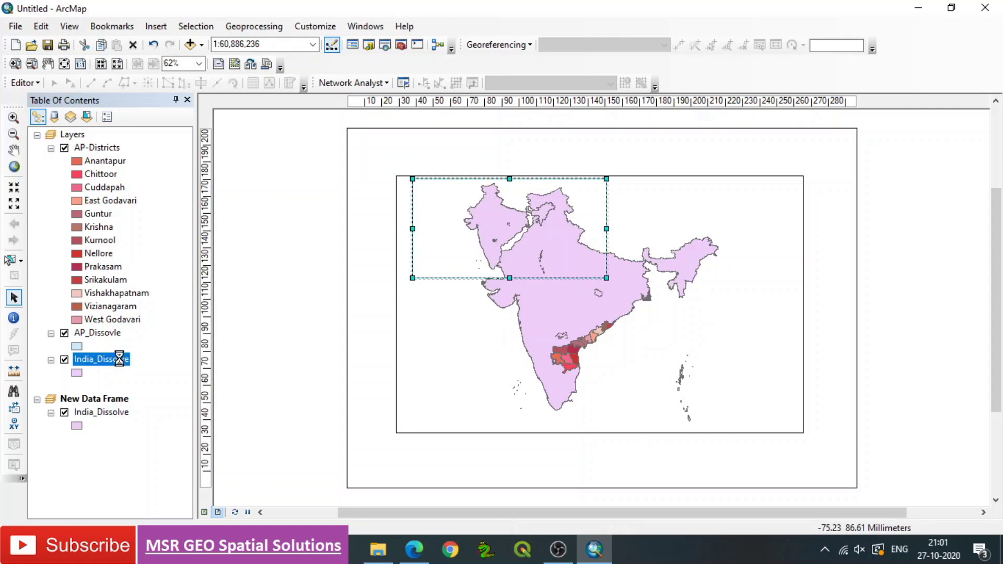
pyautogui.rightClick(120, 361)
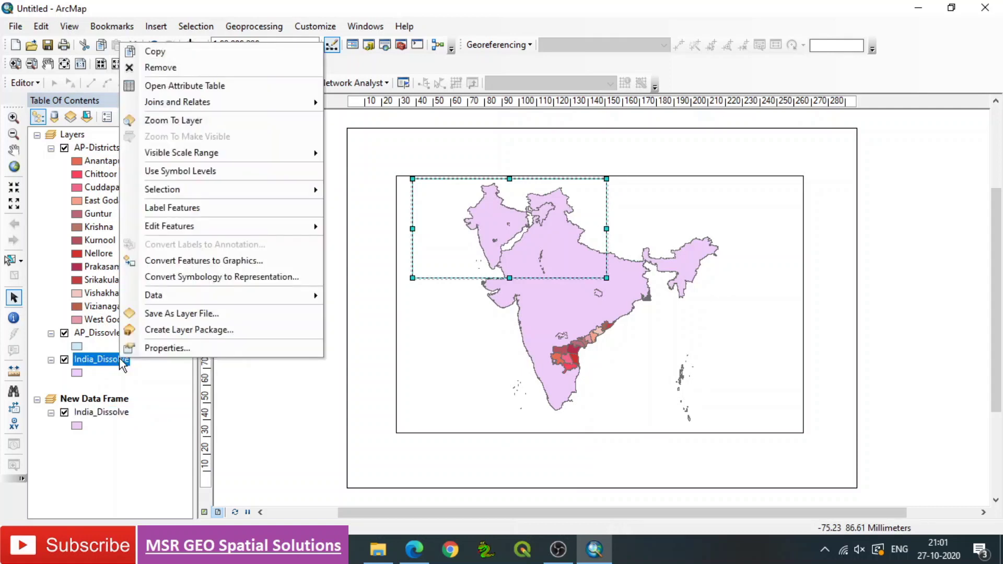
pyautogui.click(188, 73)
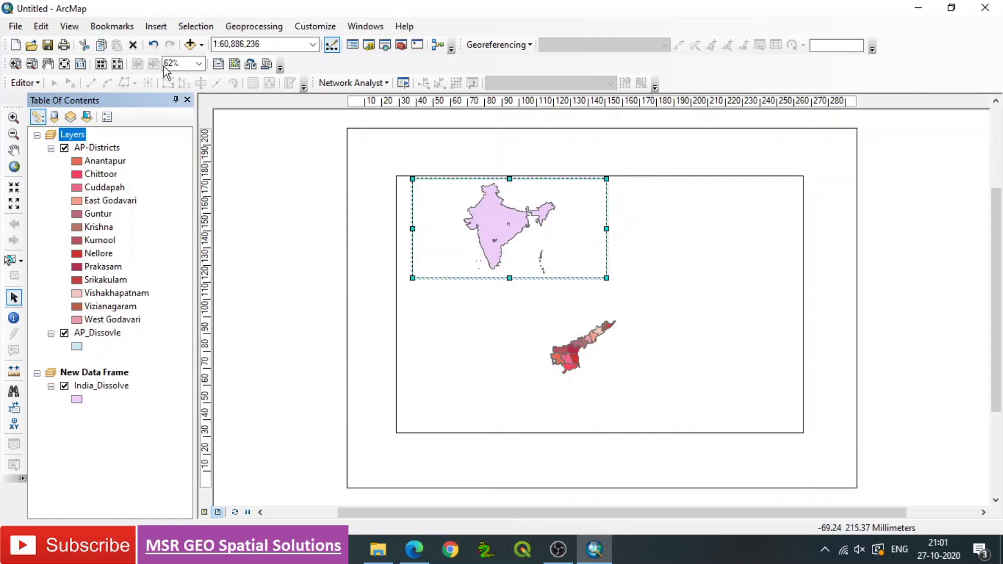
# - Insert a second data frame and transfer the AP_Dissovle layer to it, removing that layer from the Layers frame
pyautogui.click(157, 29)
pyautogui.click(166, 43)
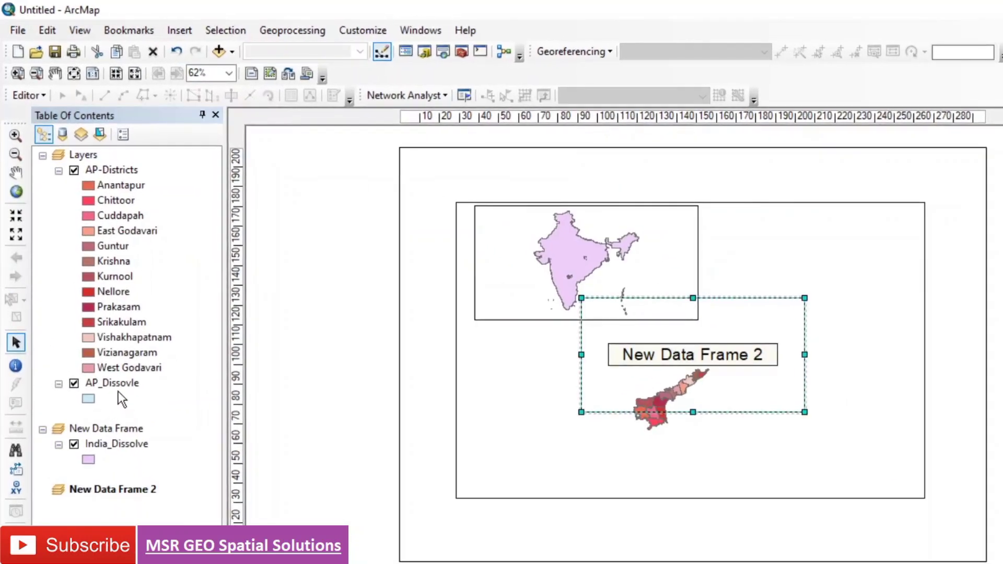
pyautogui.moveTo(112, 383)
pyautogui.mouseDown()
pyautogui.moveTo(90, 525)
pyautogui.moveTo(86, 503)
pyautogui.mouseUp()
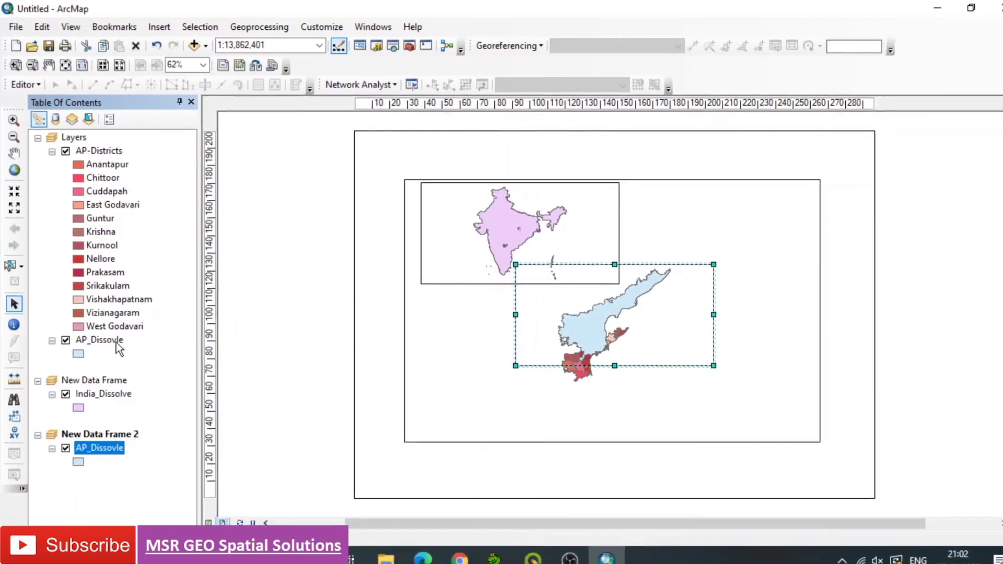
pyautogui.click(105, 333)
pyautogui.rightClick(114, 334)
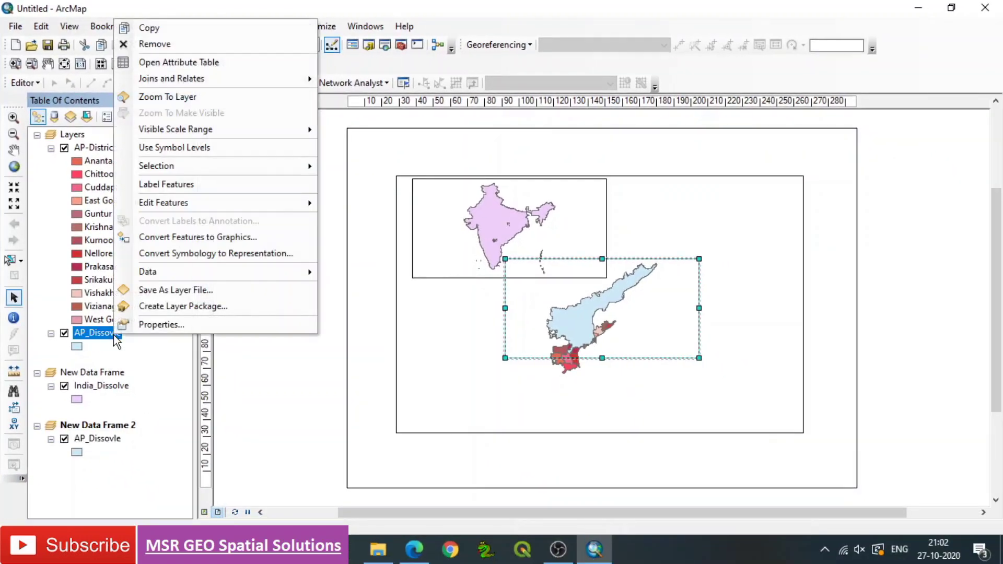
pyautogui.click(177, 45)
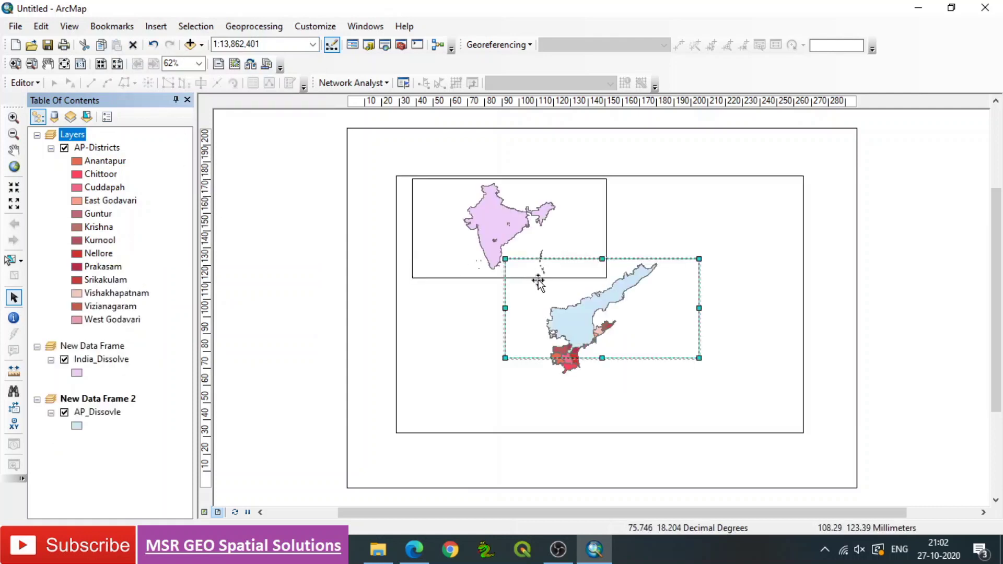
# - Narrow the districts frame to a tall column on the page's right side and place the AP_Dissovle frame beneath the India frame
pyautogui.moveTo(603, 320); pyautogui.dragTo(684, 252)
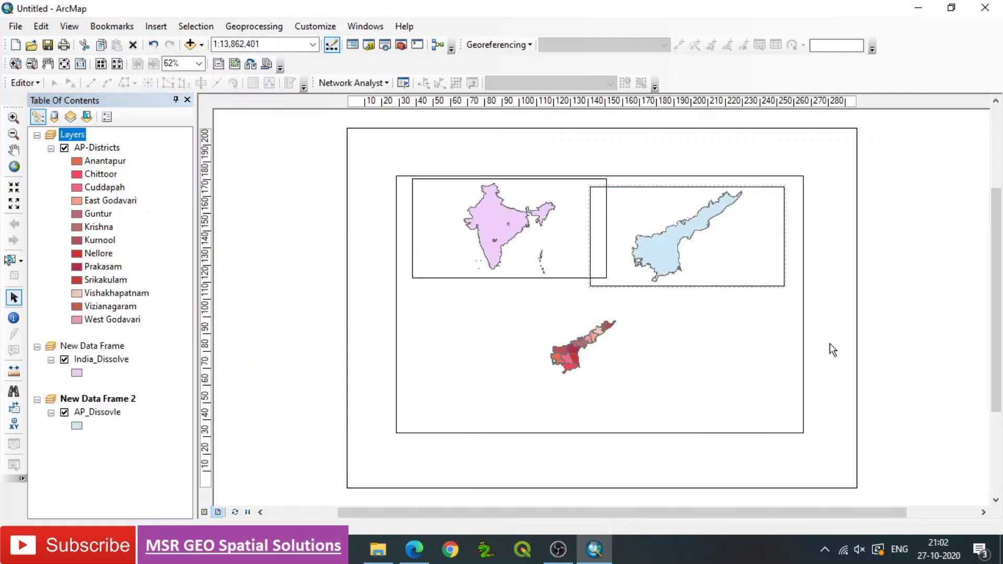
pyautogui.click(545, 372)
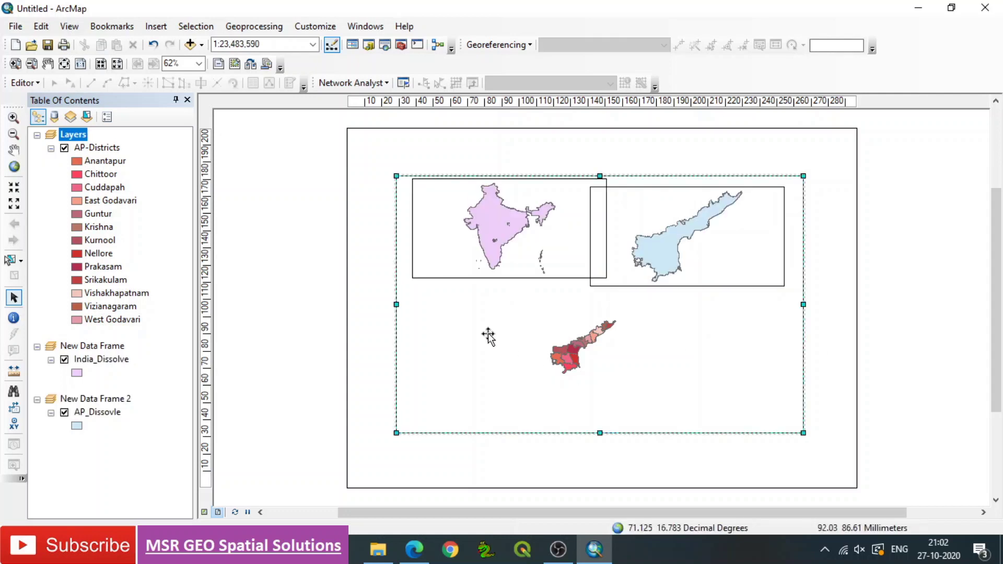
pyautogui.moveTo(555, 309); pyautogui.dragTo(661, 315)
pyautogui.click(632, 277)
pyautogui.moveTo(633, 277); pyautogui.dragTo(454, 387)
pyautogui.click(429, 450)
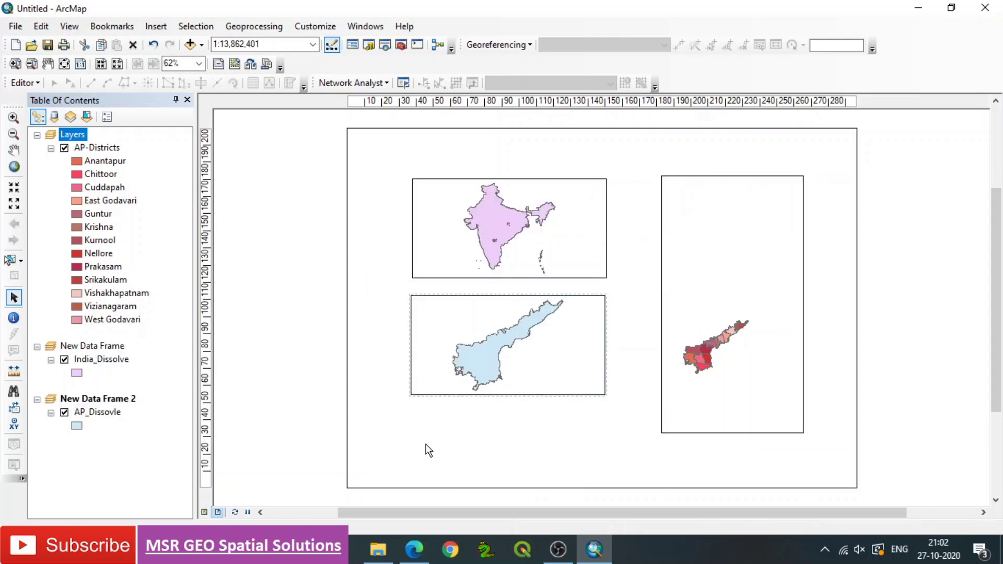
# - Insert a neatline around all elements with a 10 pt gap and stretch its corners to just inside the page edges
pyautogui.click(161, 28)
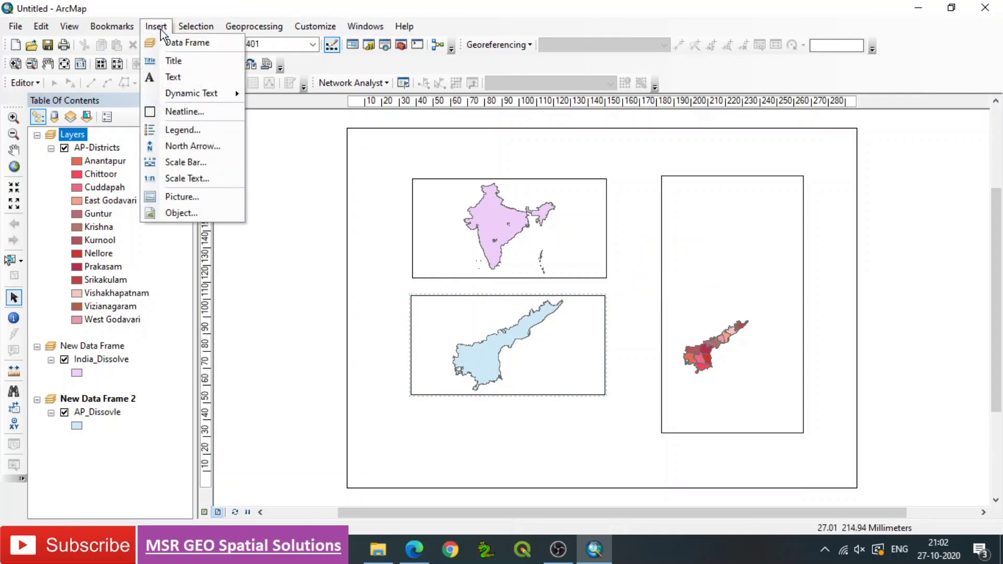
pyautogui.click(179, 109)
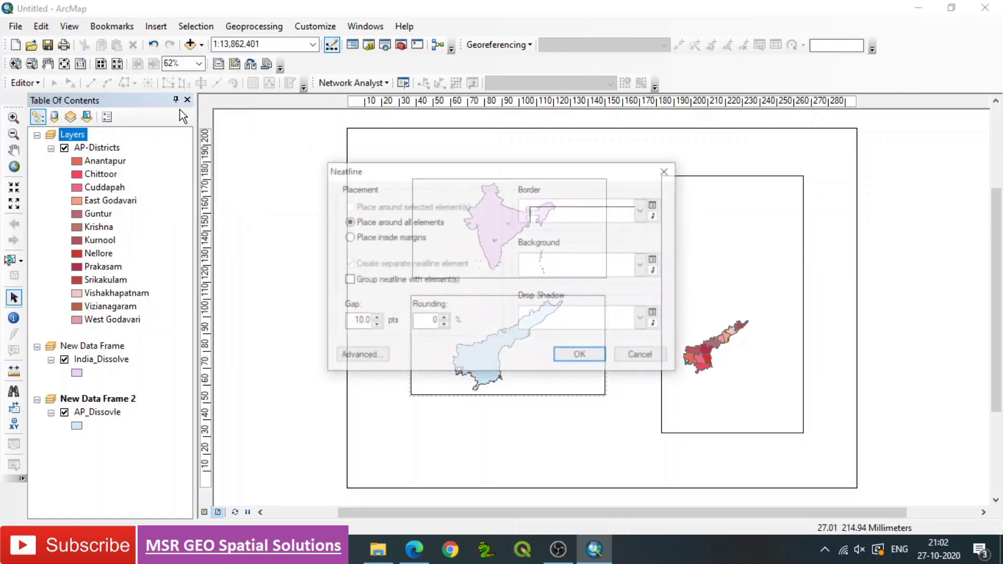
pyautogui.click(576, 357)
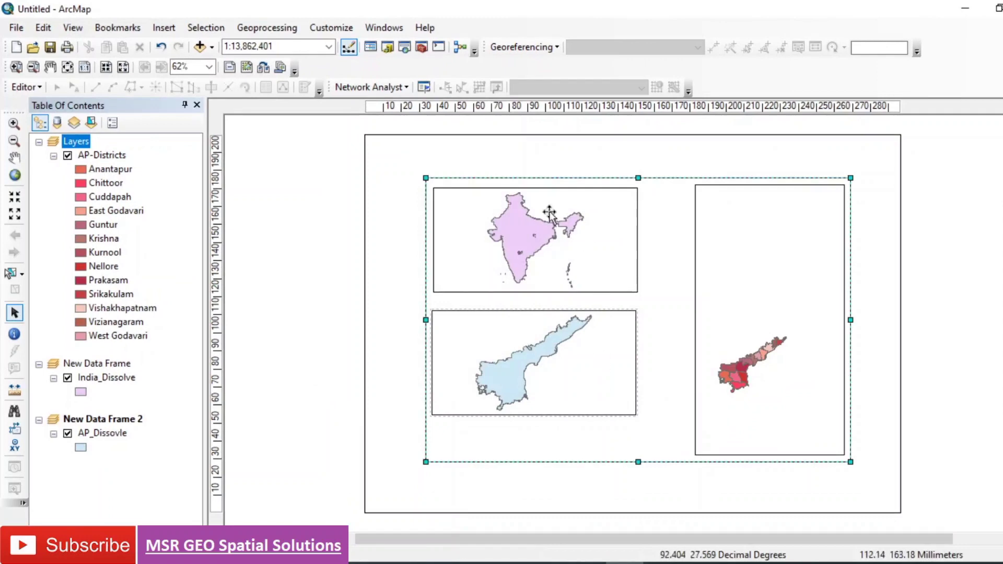
pyautogui.moveTo(426, 178); pyautogui.dragTo(356, 140)
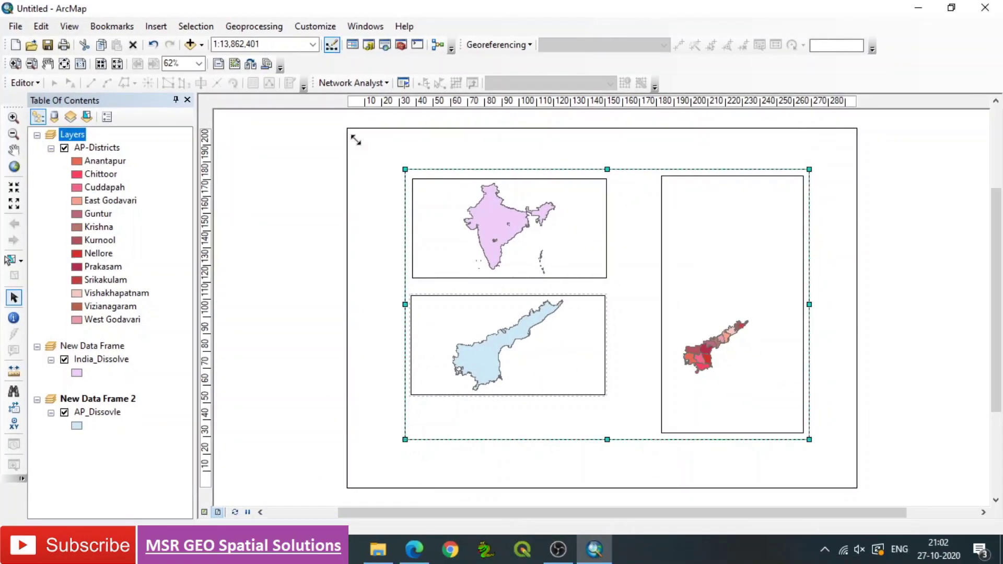
pyautogui.moveTo(810, 440); pyautogui.dragTo(843, 474)
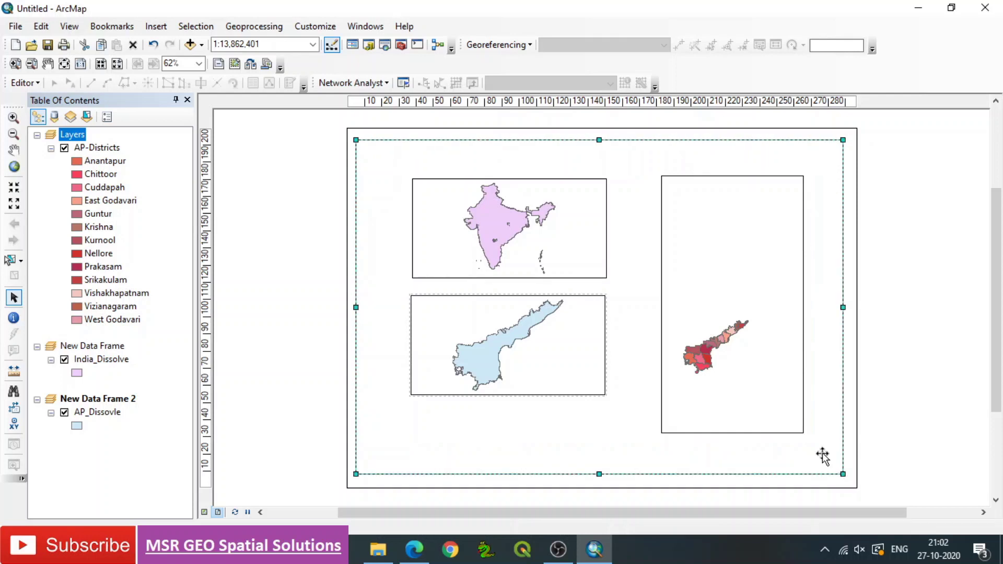
# - Move the neatline's left edge slightly inward, and insert a second neatline around all elements with a 10 pt gap
pyautogui.moveTo(357, 309); pyautogui.dragTo(359, 309)
pyautogui.click(895, 326)
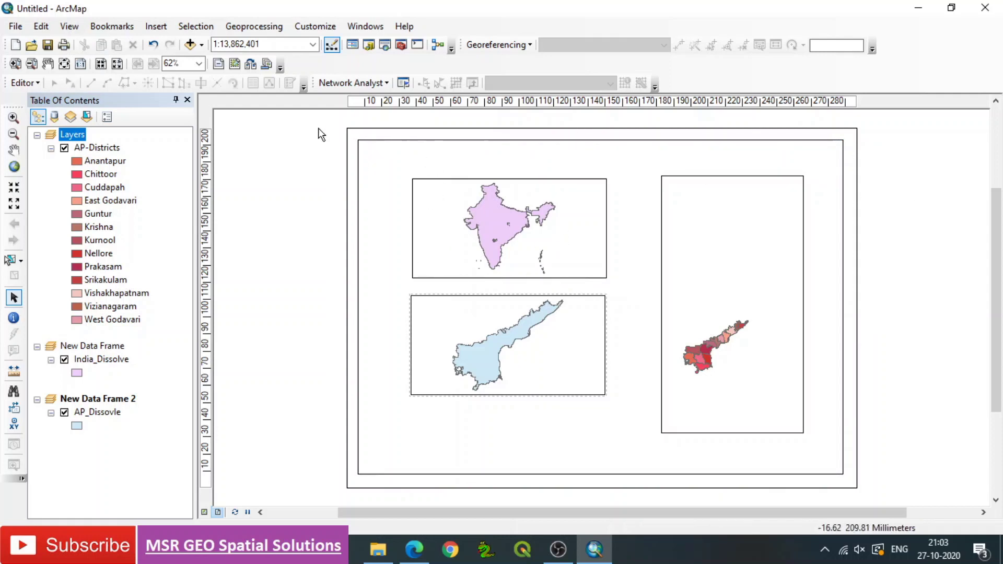
pyautogui.click(158, 27)
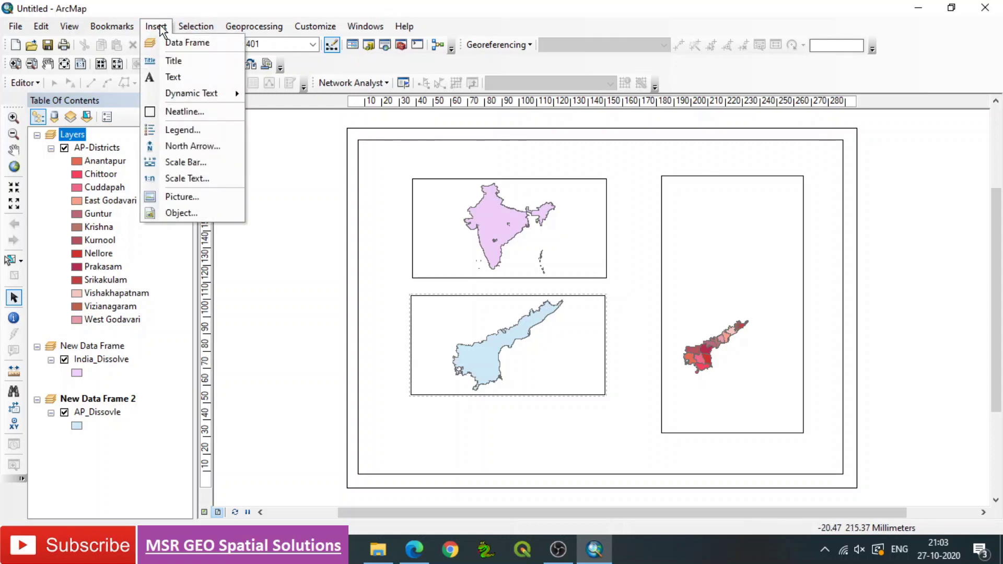
pyautogui.click(168, 112)
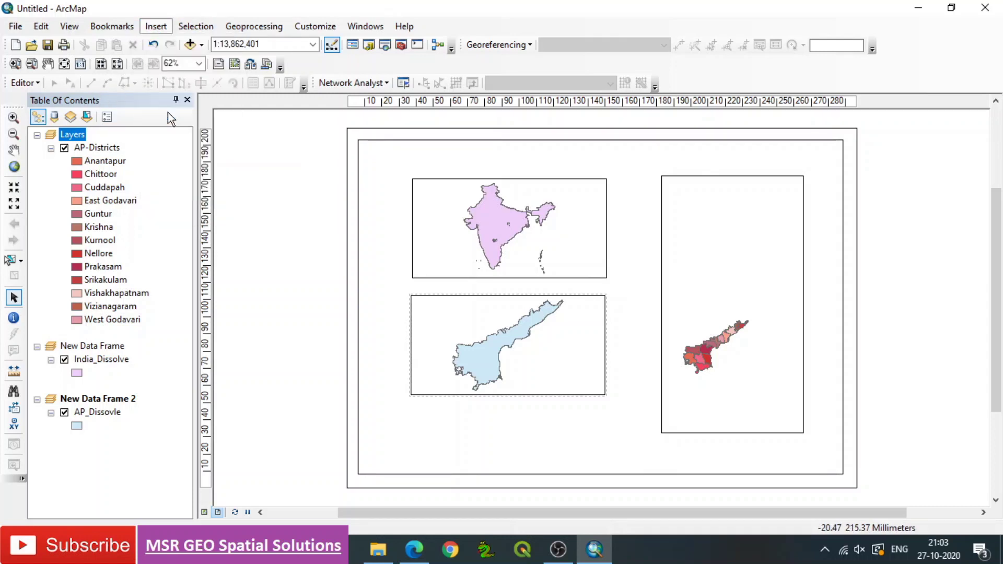
pyautogui.click(567, 358)
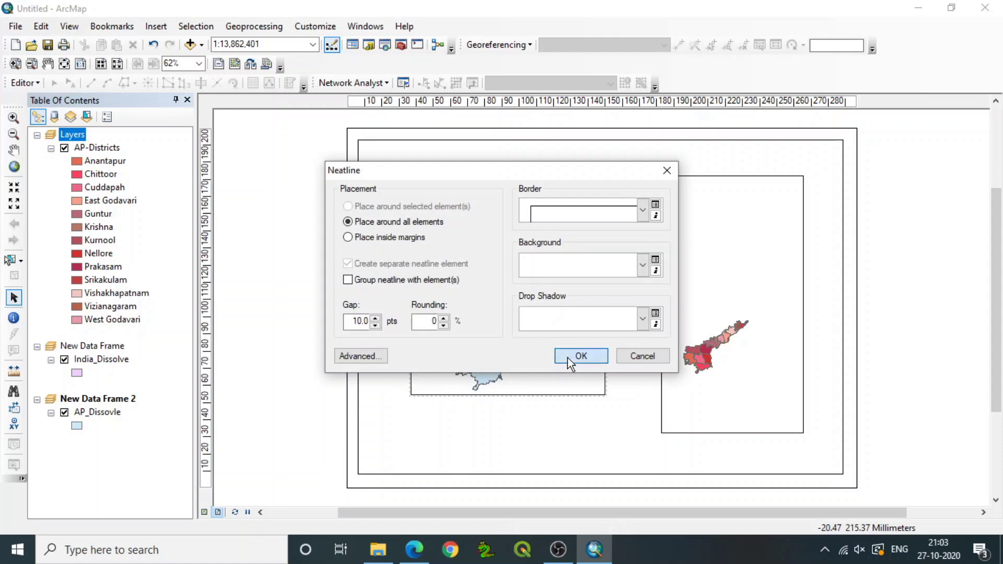
# - Resize the second neatline on all sides so it fits inside the first one, leaving a wider band at the top
pyautogui.click(352, 134)
pyautogui.moveTo(352, 133); pyautogui.dragTo(369, 167)
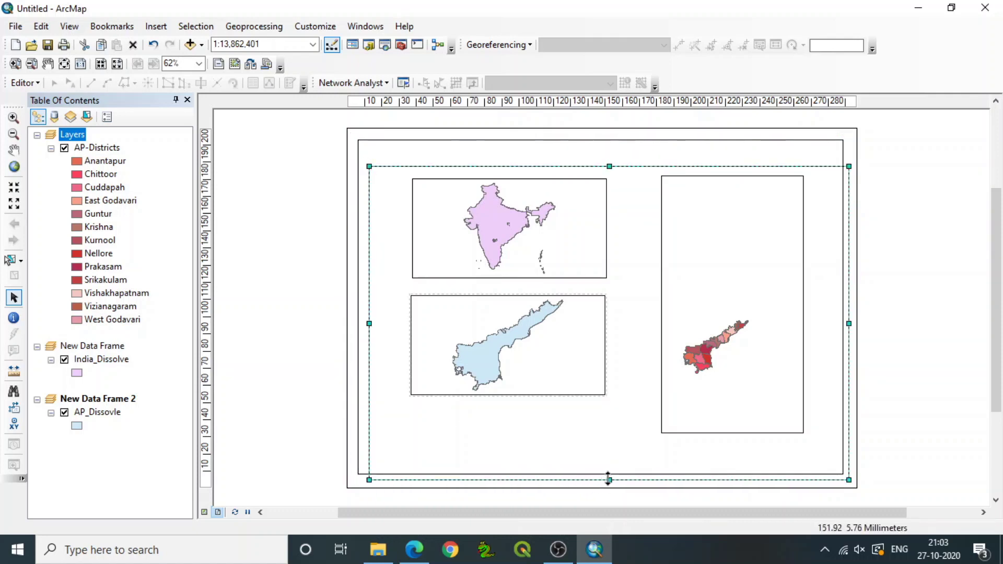
pyautogui.moveTo(609, 480); pyautogui.dragTo(605, 459)
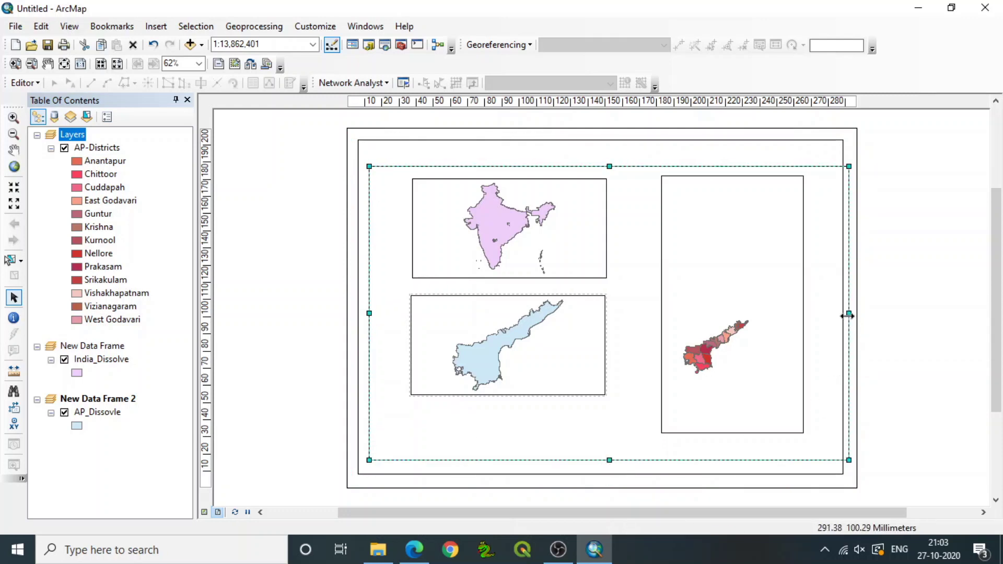
pyautogui.moveTo(848, 316); pyautogui.dragTo(833, 323)
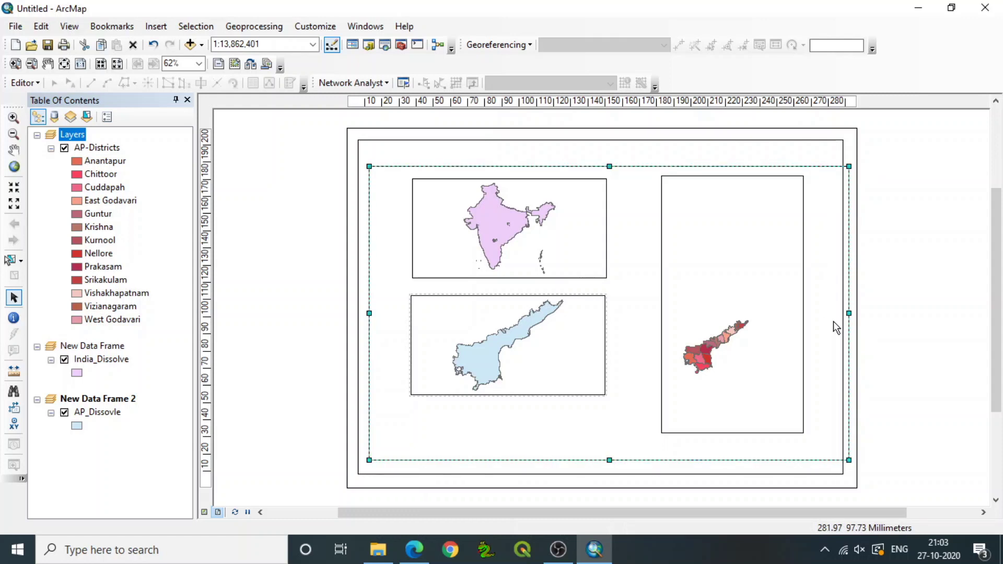
pyautogui.click(900, 316)
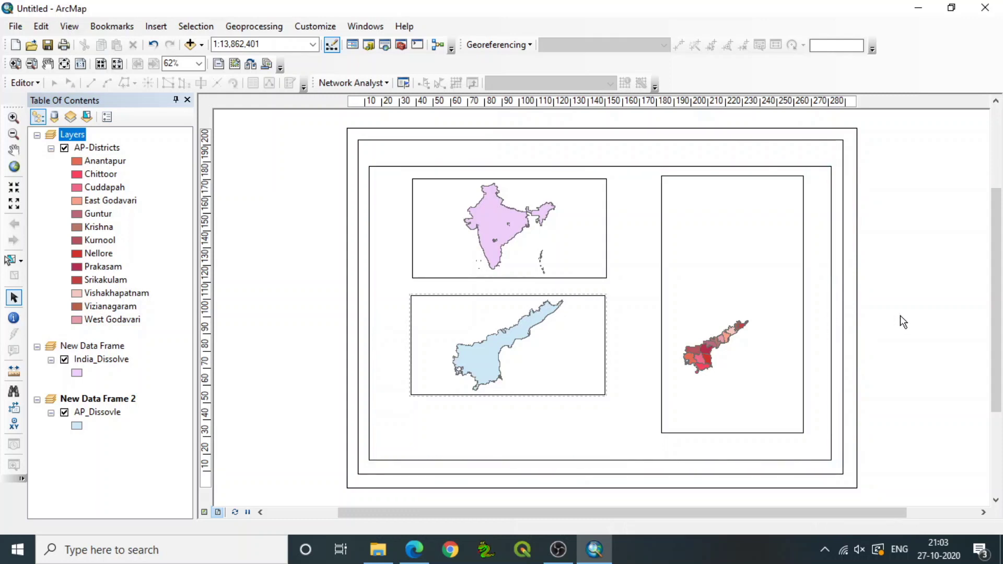
# - Narrow the India and AP_Dissovle frames to about half their width and place the AP_Dissovle frame beside the India frame
pyautogui.click(684, 165)
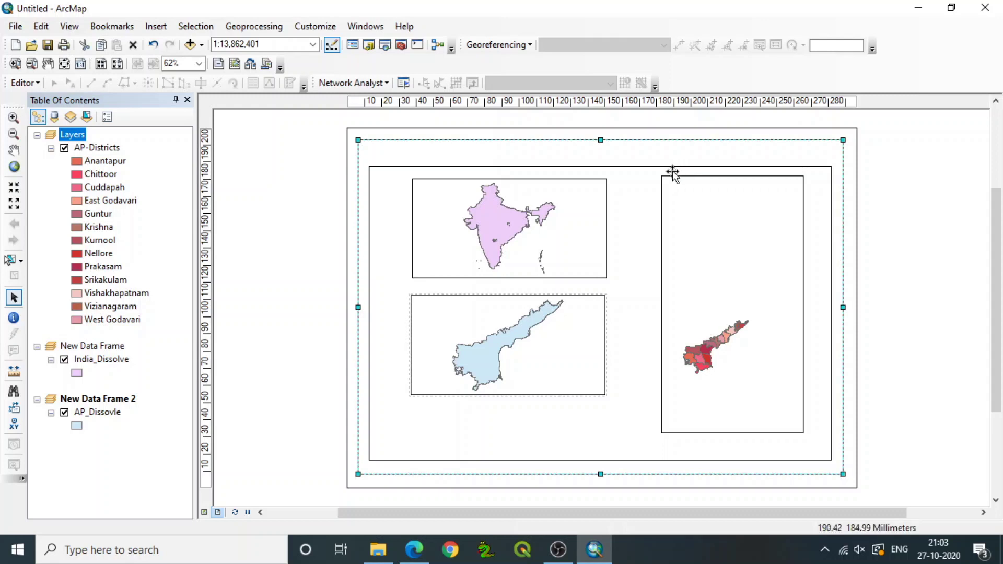
pyautogui.click(672, 167)
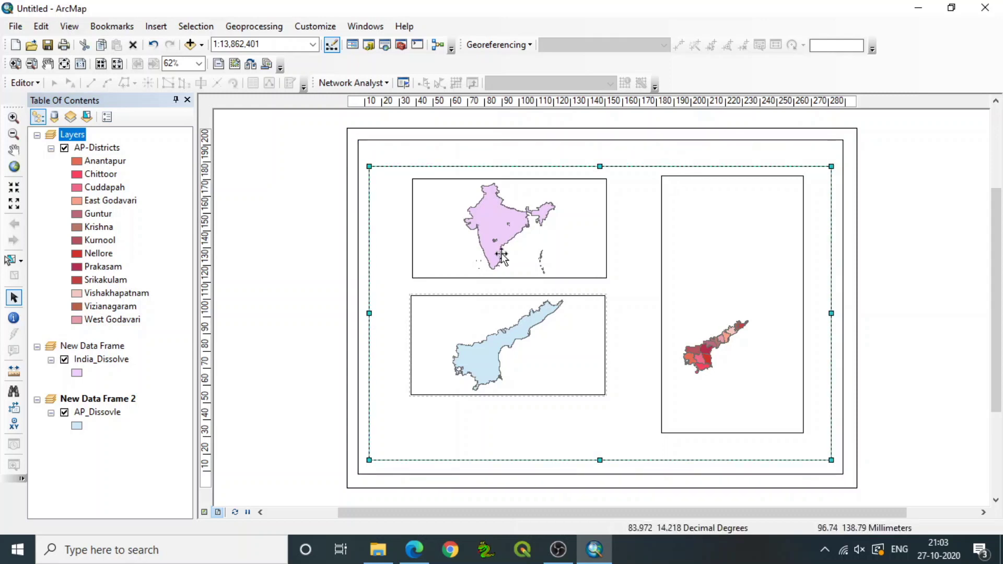
pyautogui.click(533, 263)
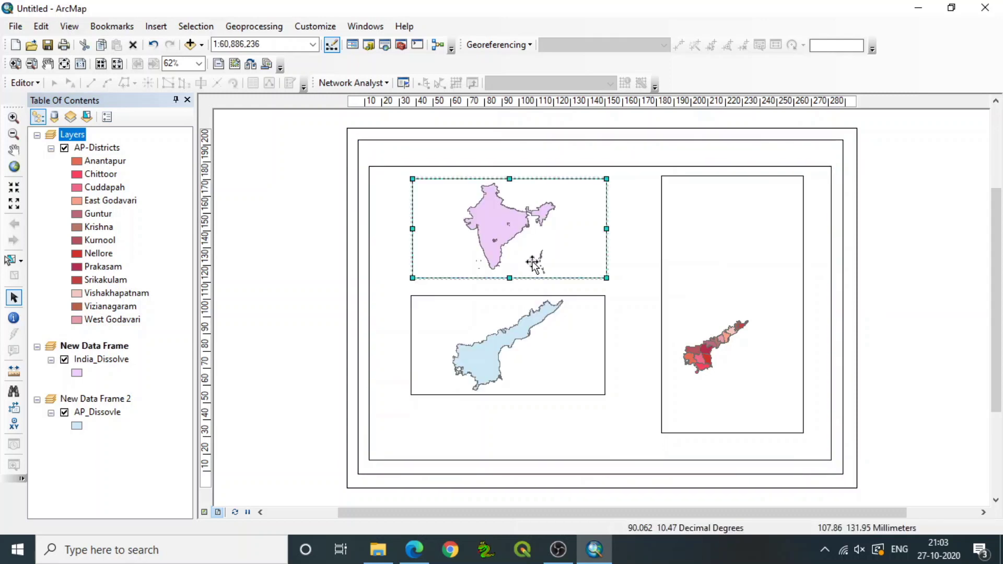
pyautogui.moveTo(606, 226); pyautogui.dragTo(507, 225)
pyautogui.click(474, 315)
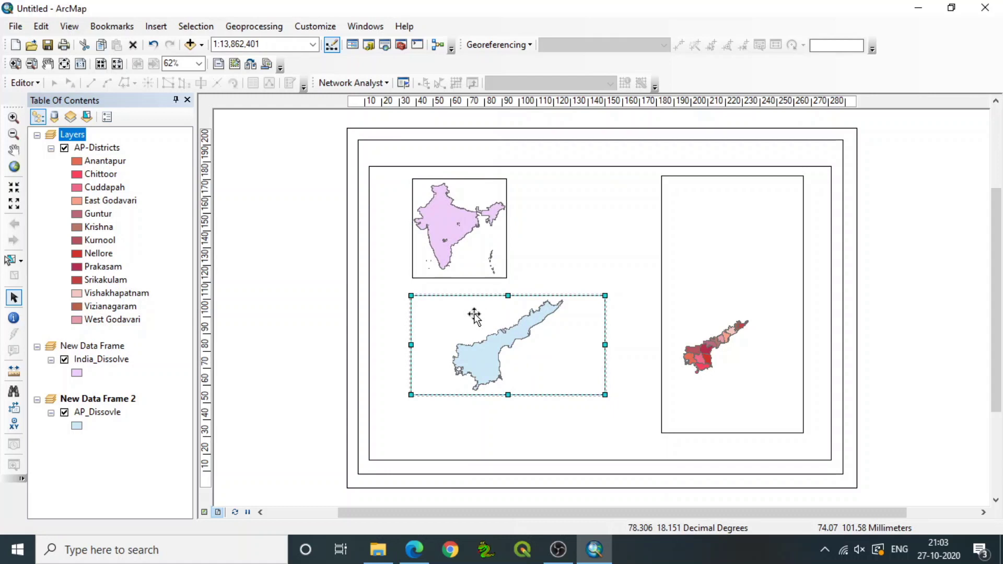
pyautogui.moveTo(605, 344); pyautogui.dragTo(512, 341)
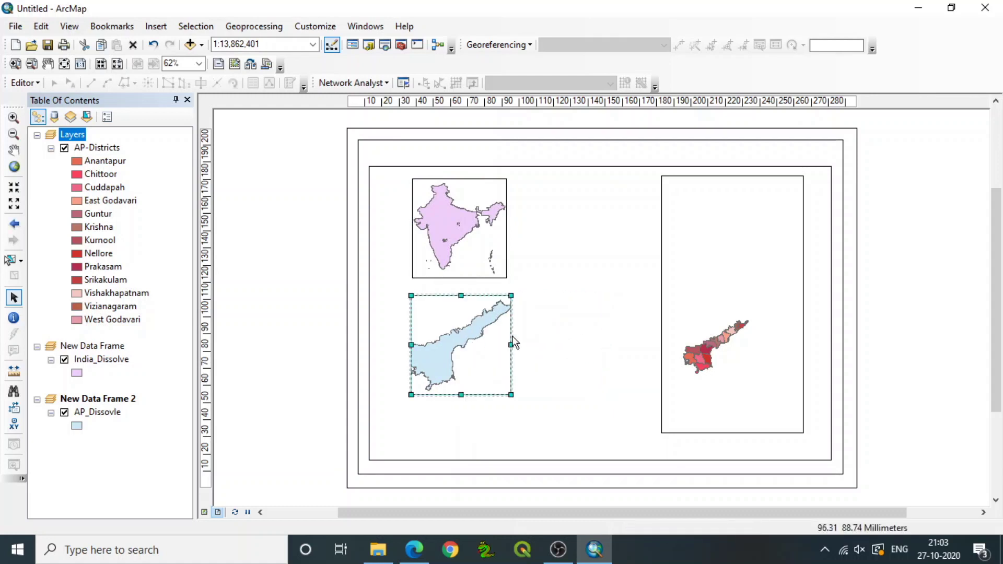
pyautogui.moveTo(448, 334); pyautogui.dragTo(557, 220)
# - Add a horizontal ruler guide just below the inner neatline's top edge and align the tops of the India and AP_Dissovle frames to it
pyautogui.click(489, 353)
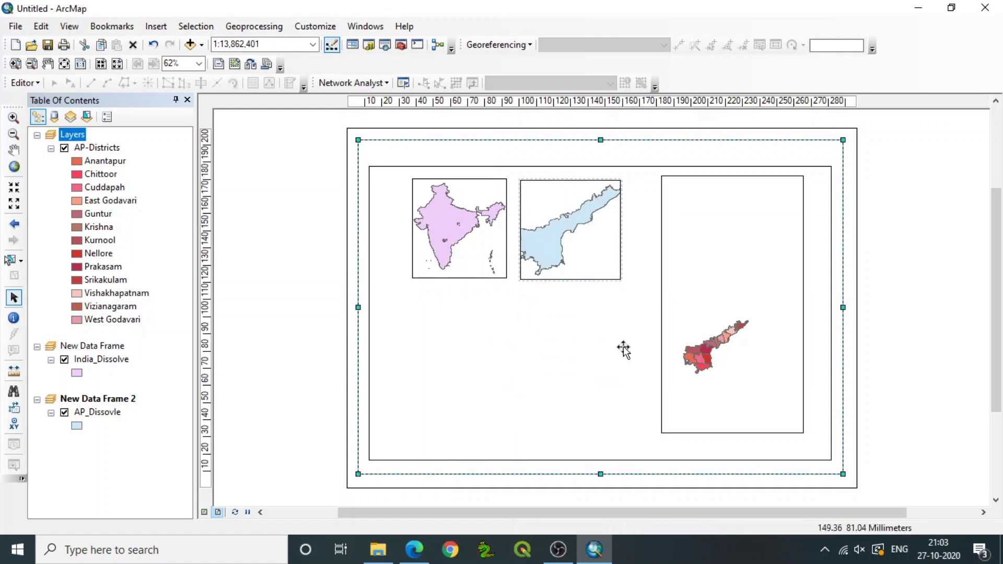
pyautogui.click(724, 307)
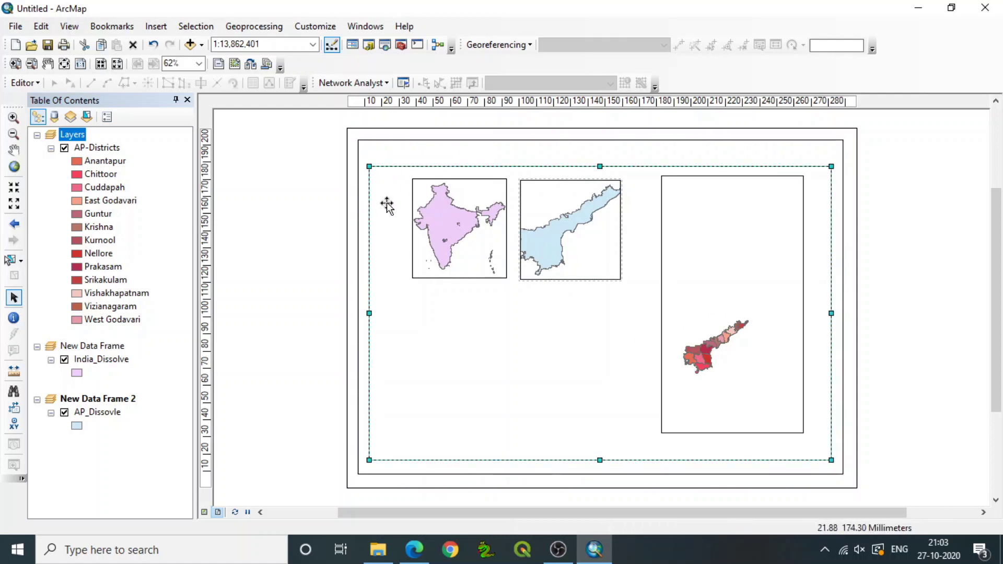
pyautogui.click(437, 228)
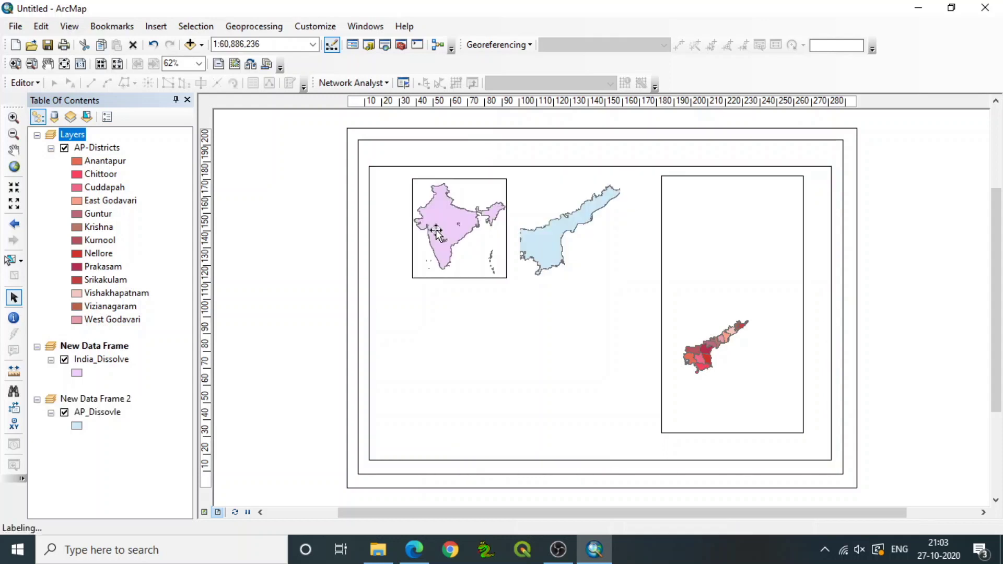
pyautogui.click(437, 338)
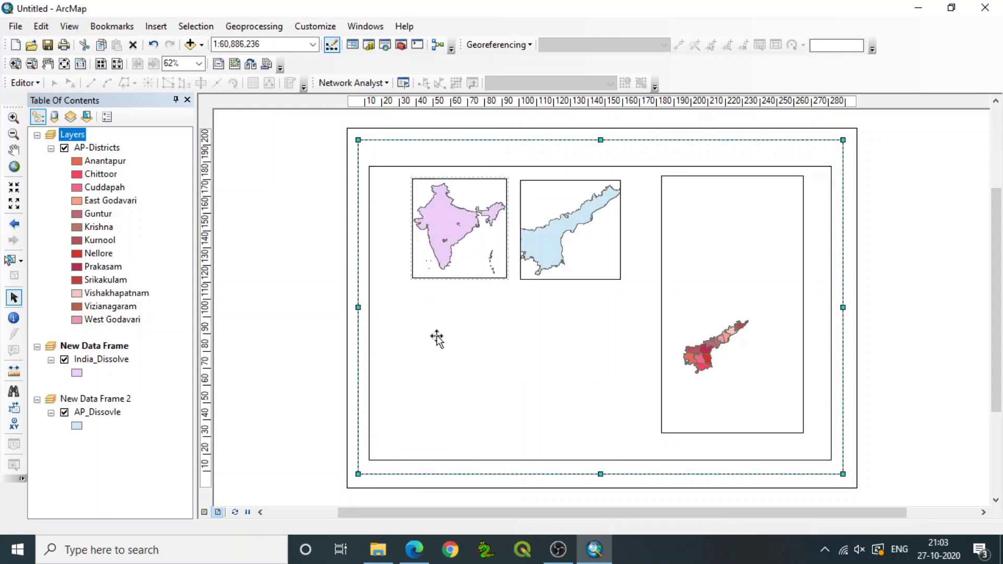
pyautogui.click(206, 179)
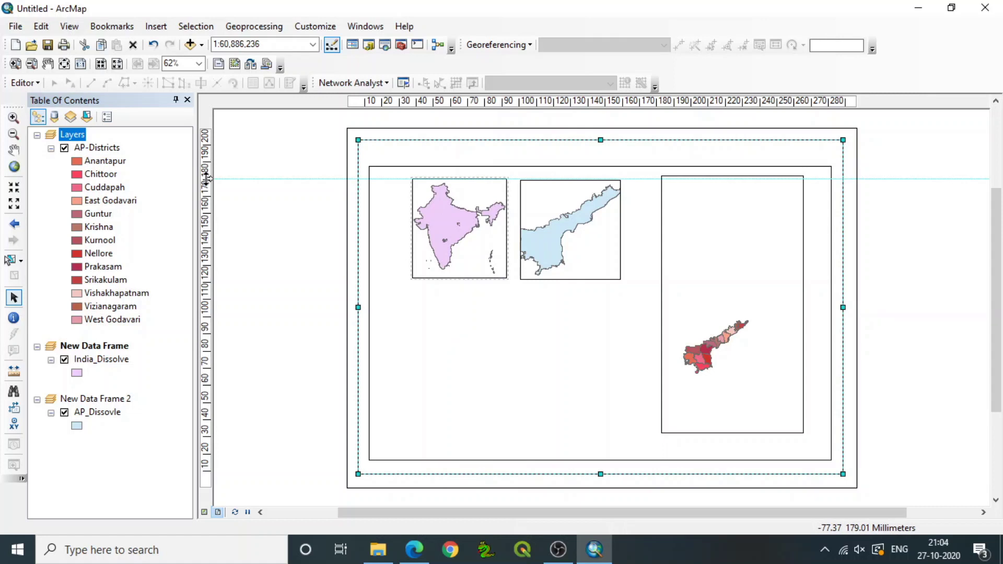
pyautogui.moveTo(207, 179); pyautogui.dragTo(207, 186)
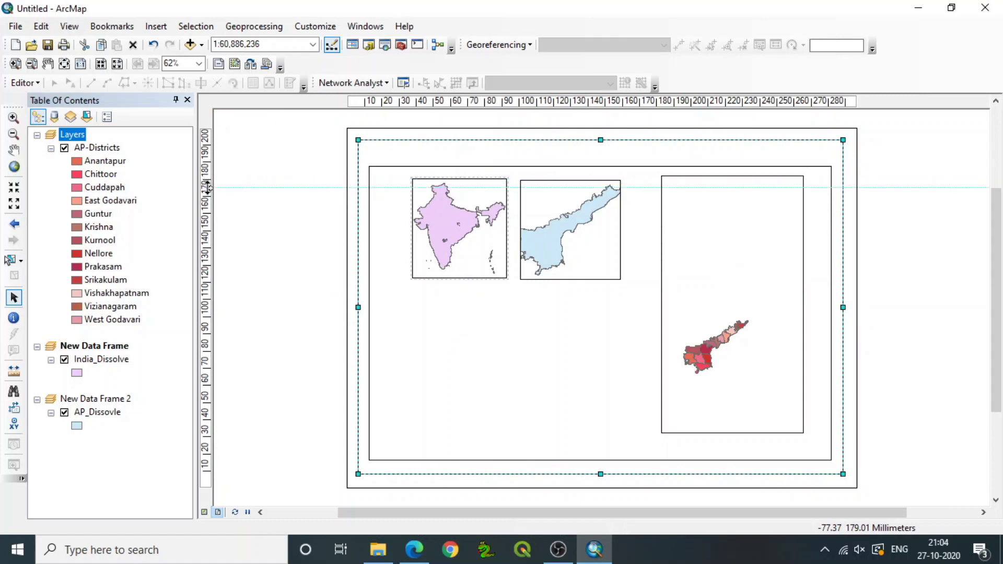
pyautogui.click(448, 243)
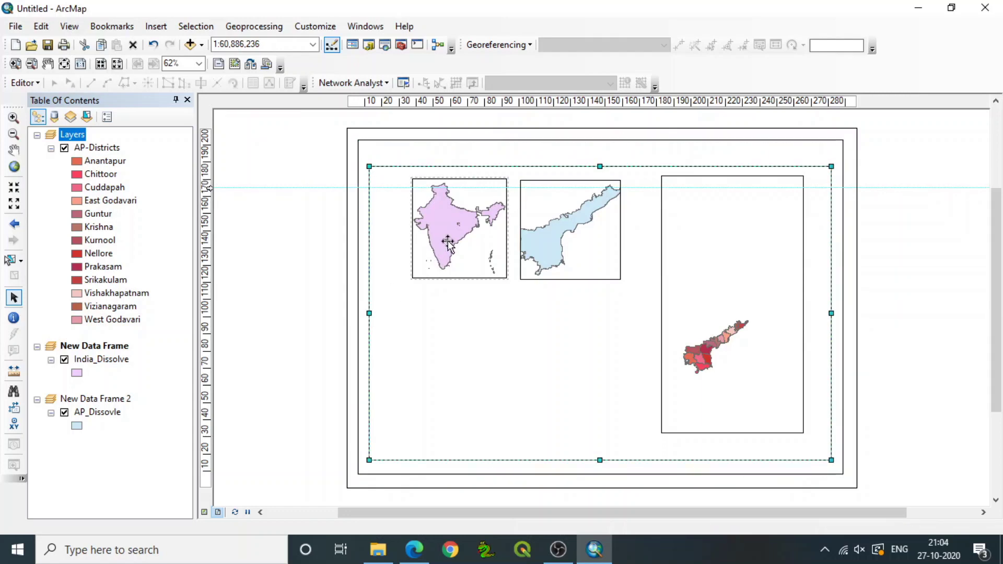
pyautogui.click(449, 243)
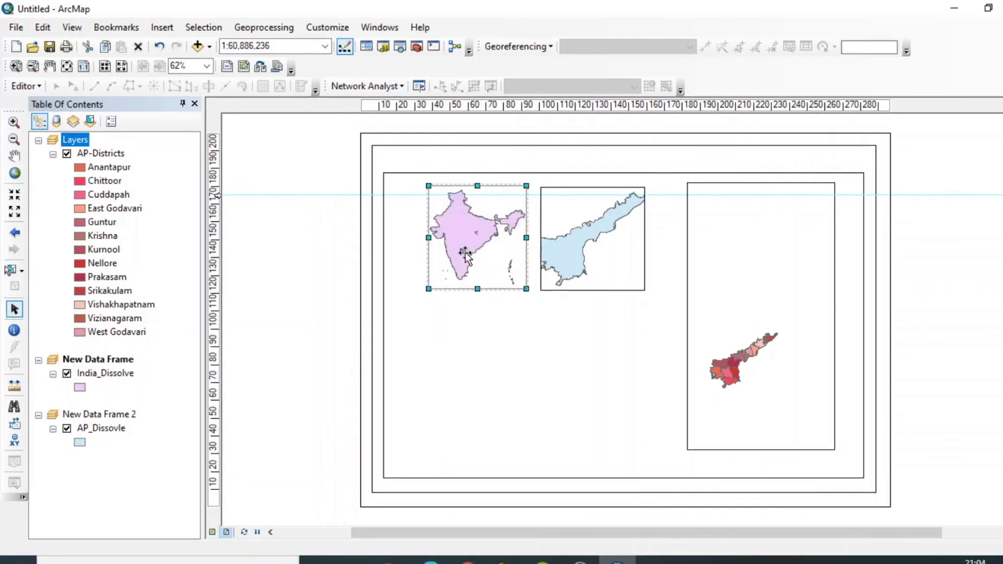
pyautogui.click(598, 278)
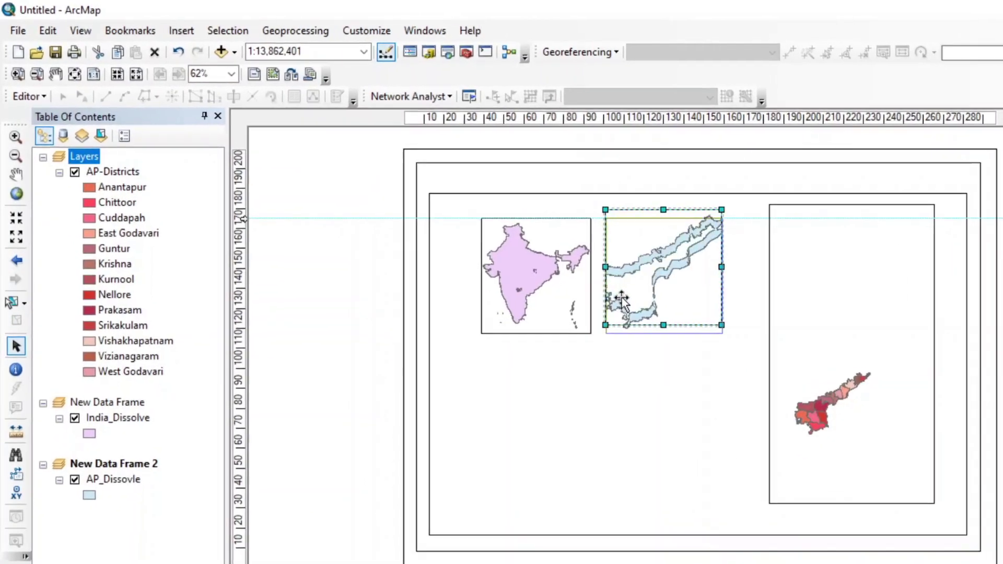
# - Add a vertical guide near the inner neatline's left edge, align the India frame to it and bring the AP_Dissovle frame close beside it
pyautogui.click(553, 285)
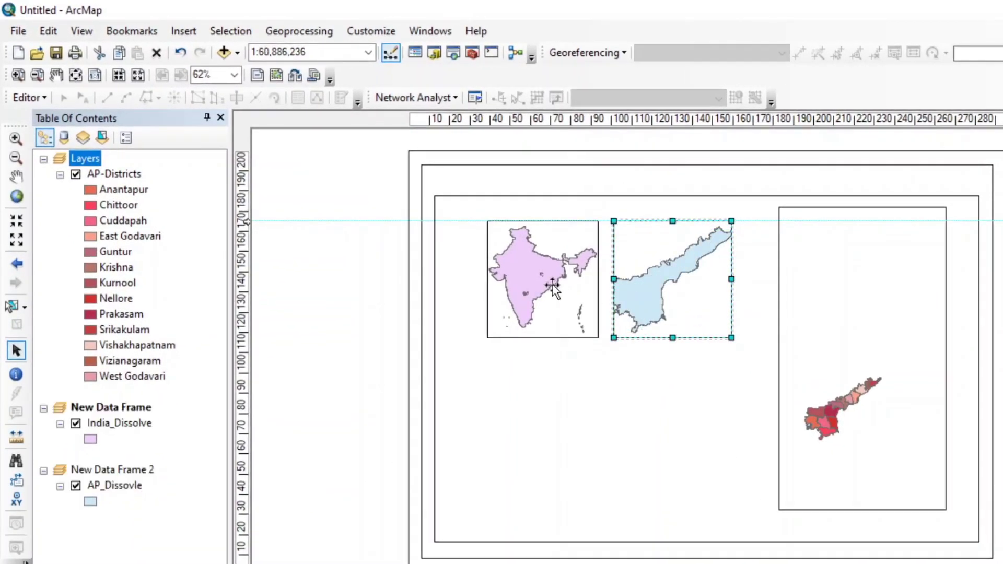
pyautogui.click(460, 125)
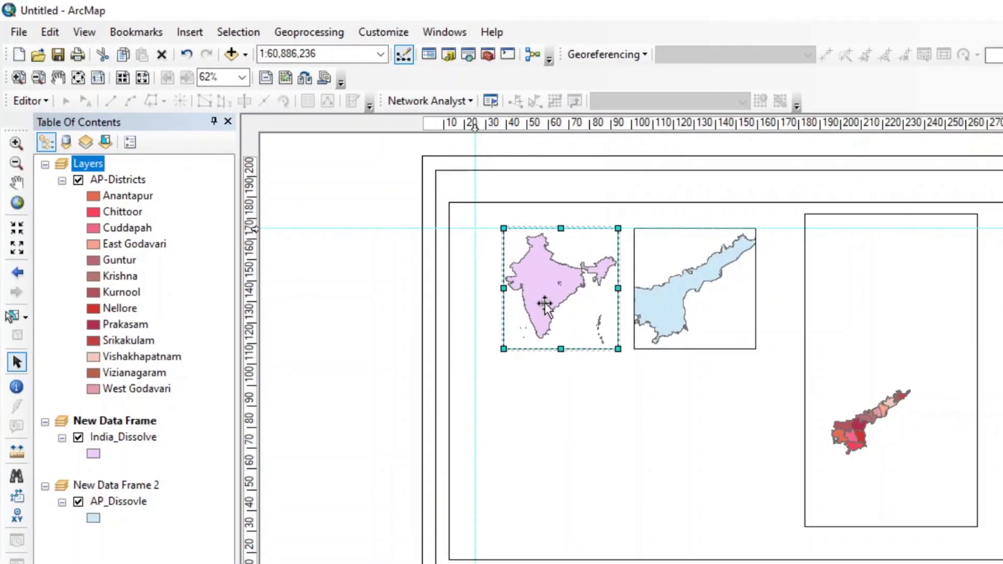
pyautogui.moveTo(544, 304); pyautogui.dragTo(522, 304)
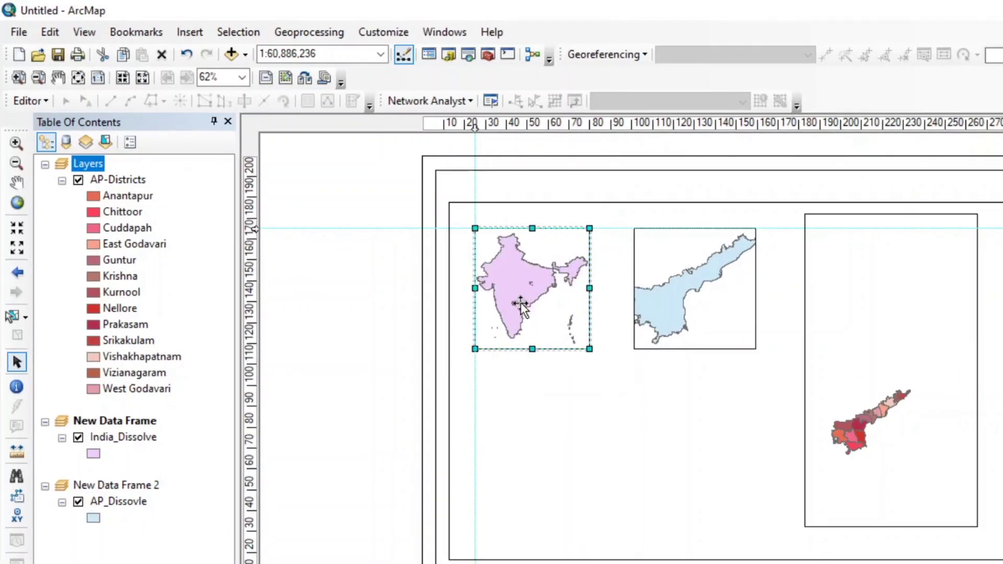
pyautogui.click(664, 303)
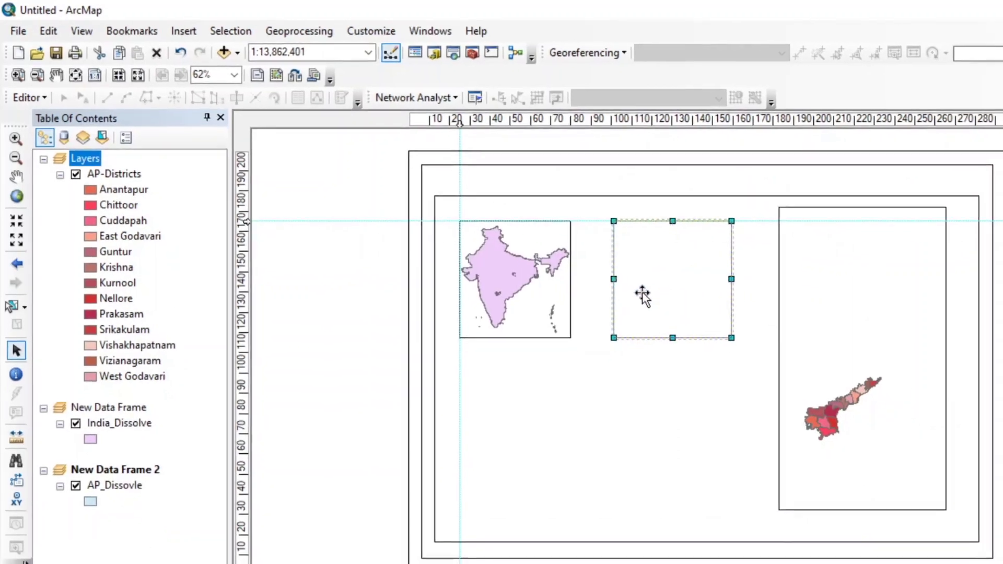
pyautogui.moveTo(642, 295); pyautogui.dragTo(620, 299)
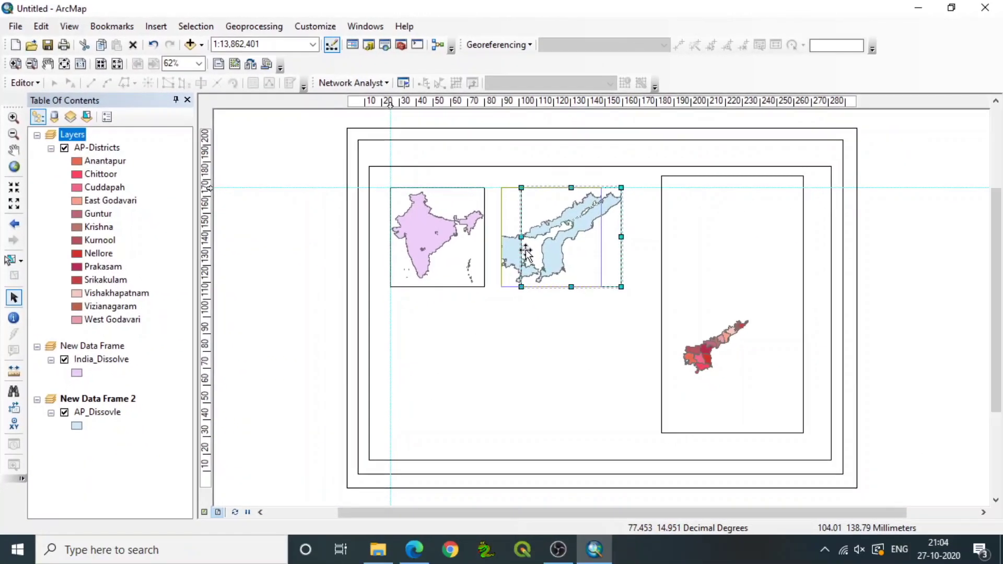
pyautogui.moveTo(526, 255); pyautogui.dragTo(520, 256)
# - Add a vertical guide near the inner neatline's right edge, align the districts frame to both guides and widen it leftward to the AP_Dissovle frame
pyautogui.click(695, 320)
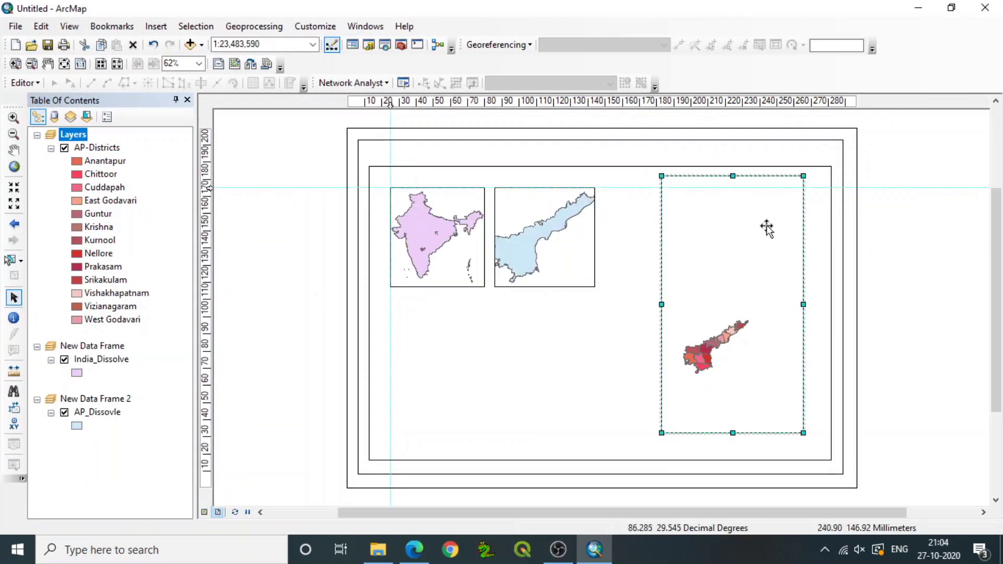
pyautogui.click(813, 101)
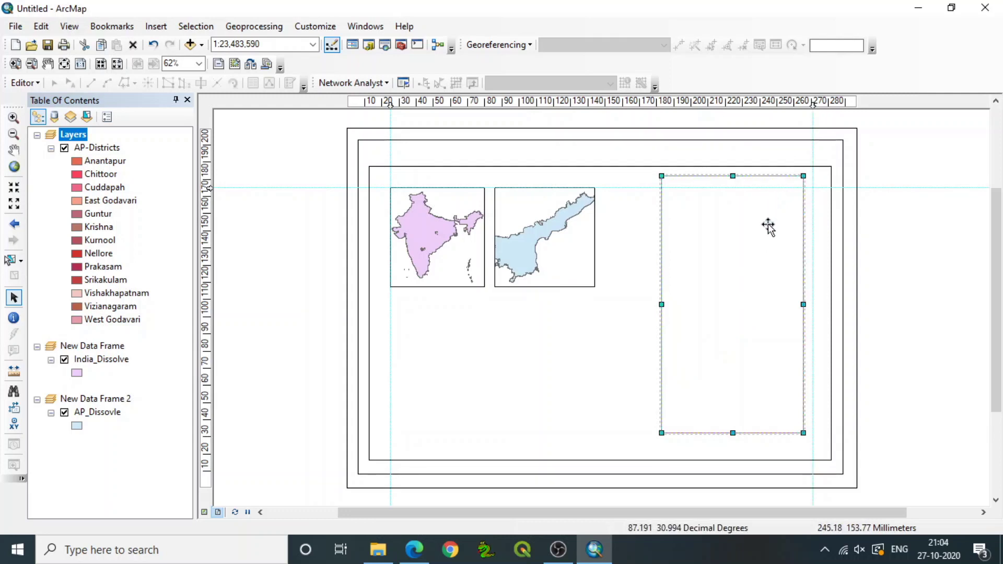
pyautogui.moveTo(768, 233); pyautogui.dragTo(772, 240)
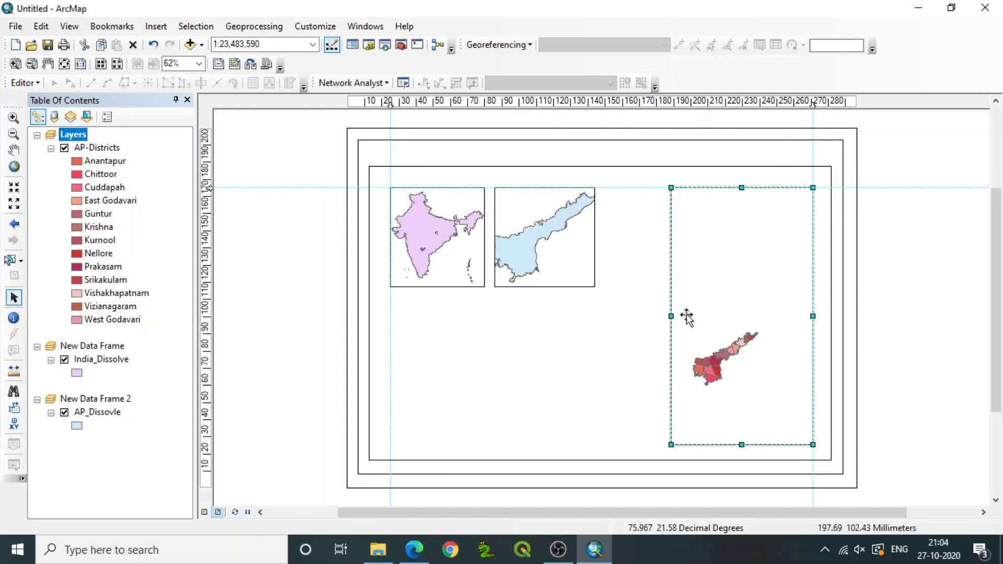
pyautogui.moveTo(601, 316); pyautogui.dragTo(600, 316)
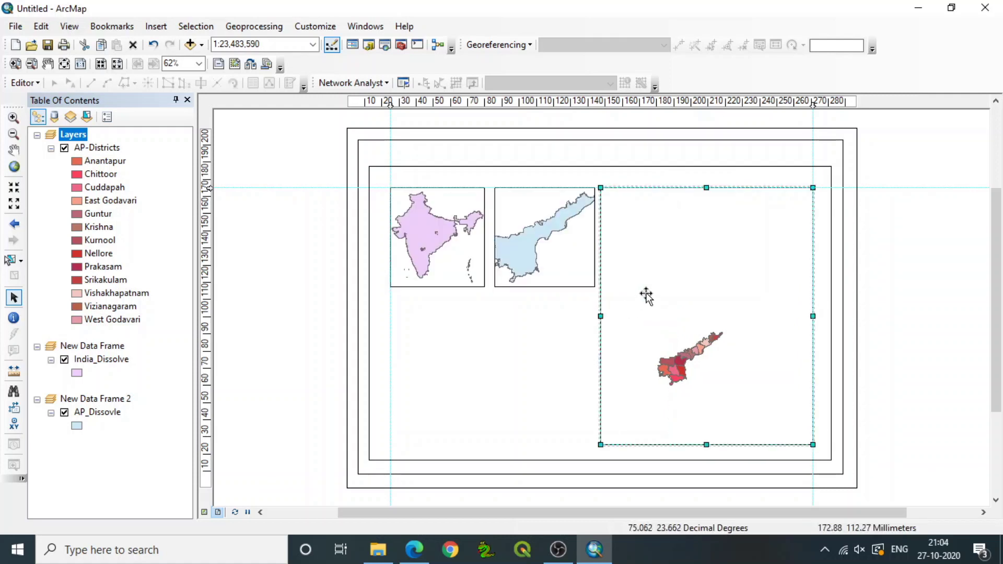
# - Zoom the maps in the districts frame and the AP_Dissovle frame to their full extent
pyautogui.rightClick(652, 270)
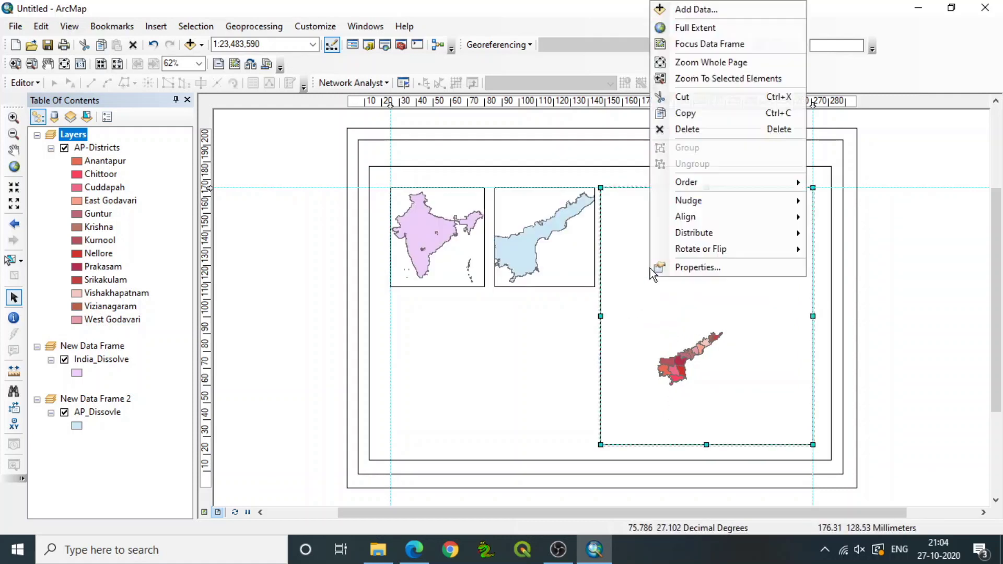
pyautogui.click(682, 28)
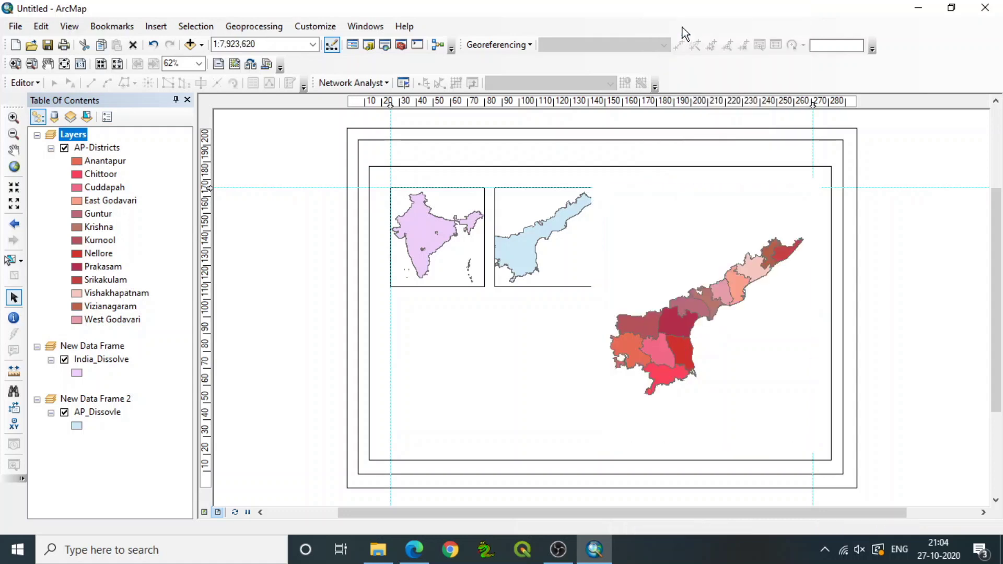
pyautogui.click(510, 233)
pyautogui.rightClick(511, 236)
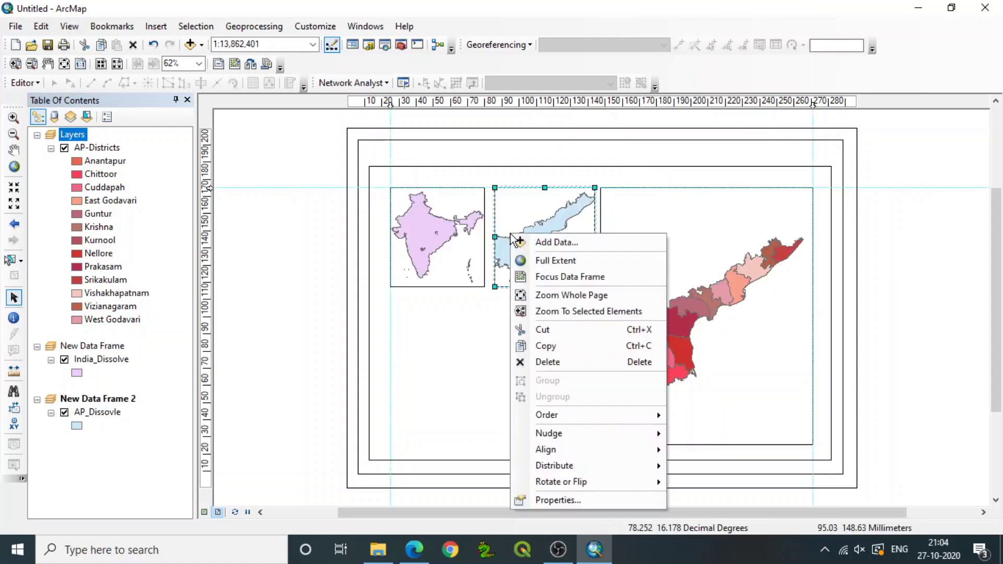
pyautogui.click(543, 261)
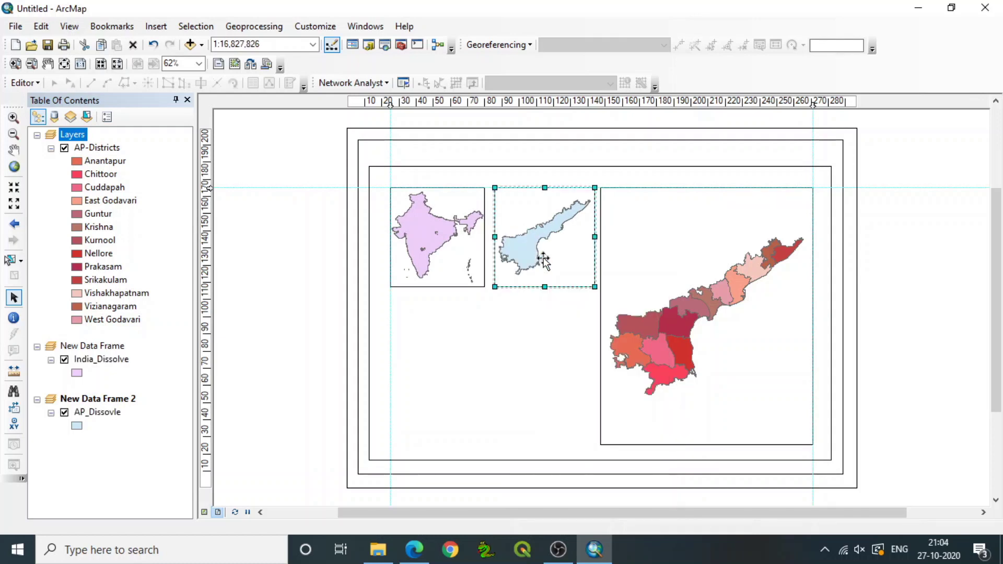
# - Zoom the map in the India data frame to its full extent
pyautogui.rightClick(448, 243)
pyautogui.click(433, 235)
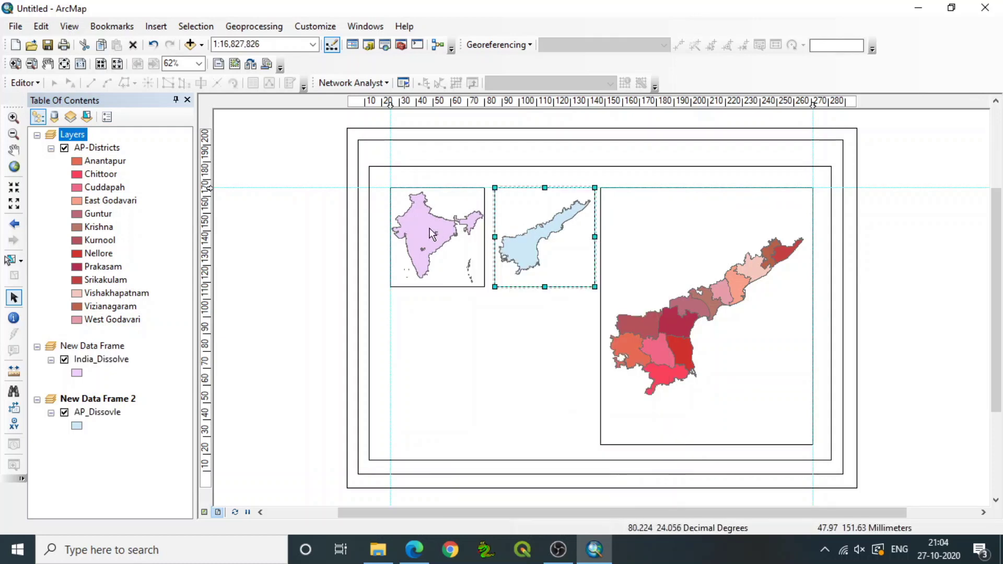
pyautogui.rightClick(430, 233)
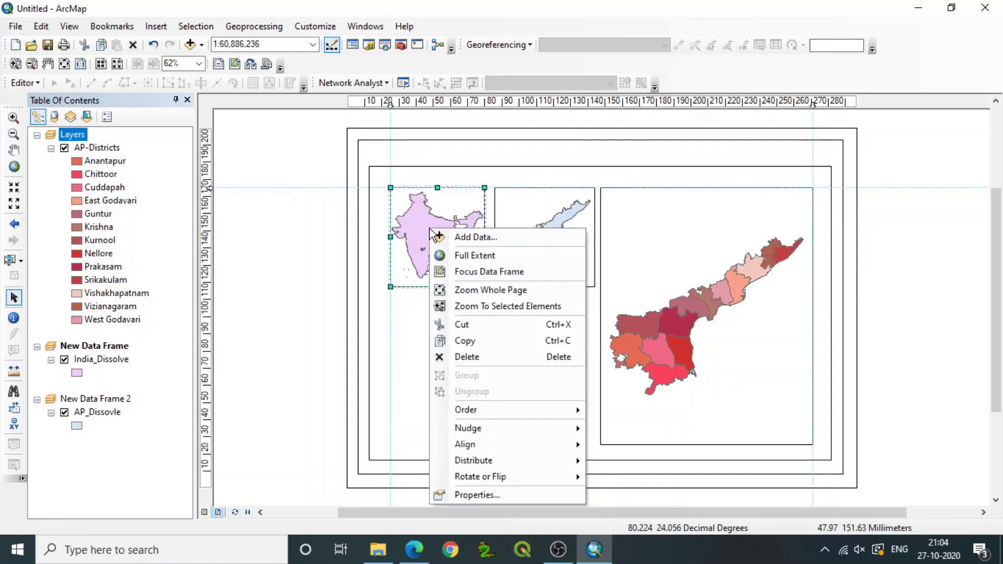
pyautogui.click(462, 256)
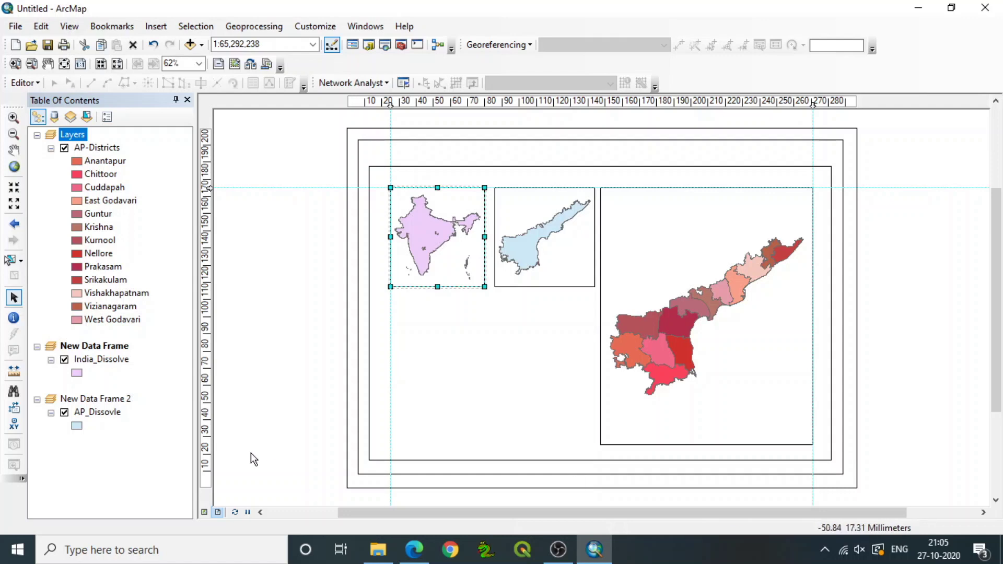
# - Add a horizontal guide just above the inner neatline's bottom edge and extend the districts frame's lower edge to it
pyautogui.click(206, 441)
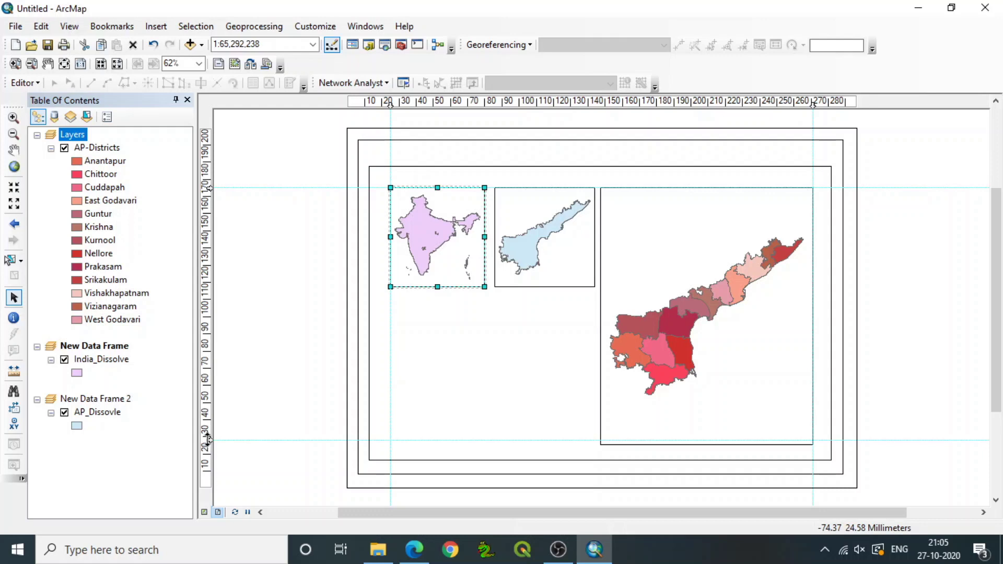
pyautogui.moveTo(207, 440); pyautogui.dragTo(208, 445)
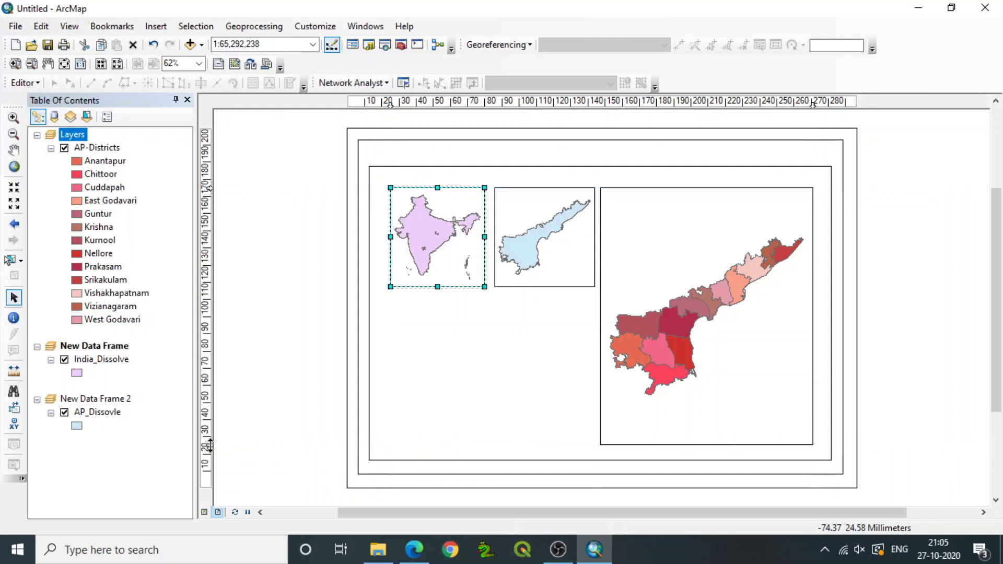
pyautogui.click(648, 408)
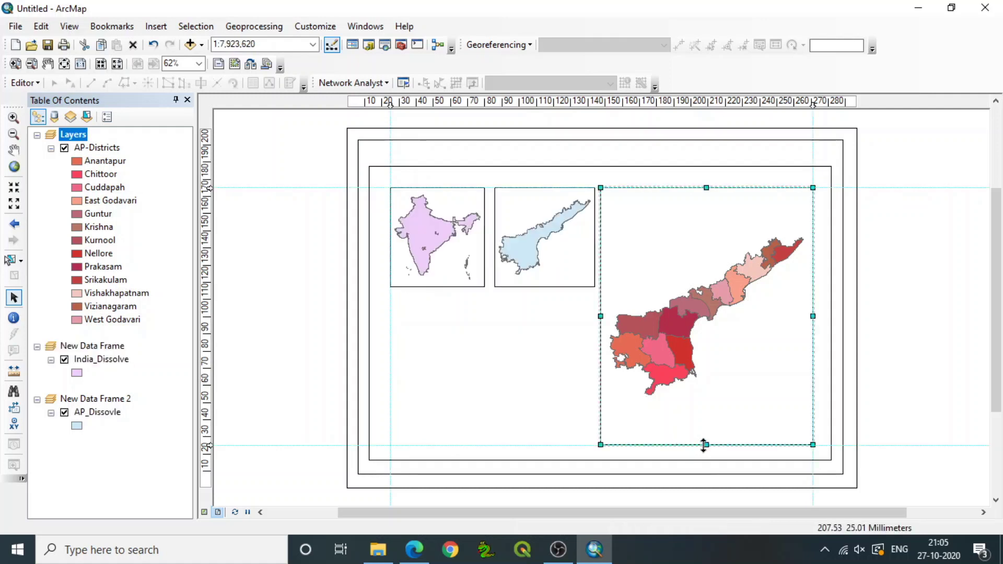
pyautogui.moveTo(704, 445)
pyautogui.mouseDown()
pyautogui.moveTo(704, 436)
pyautogui.moveTo(706, 445)
pyautogui.mouseUp()
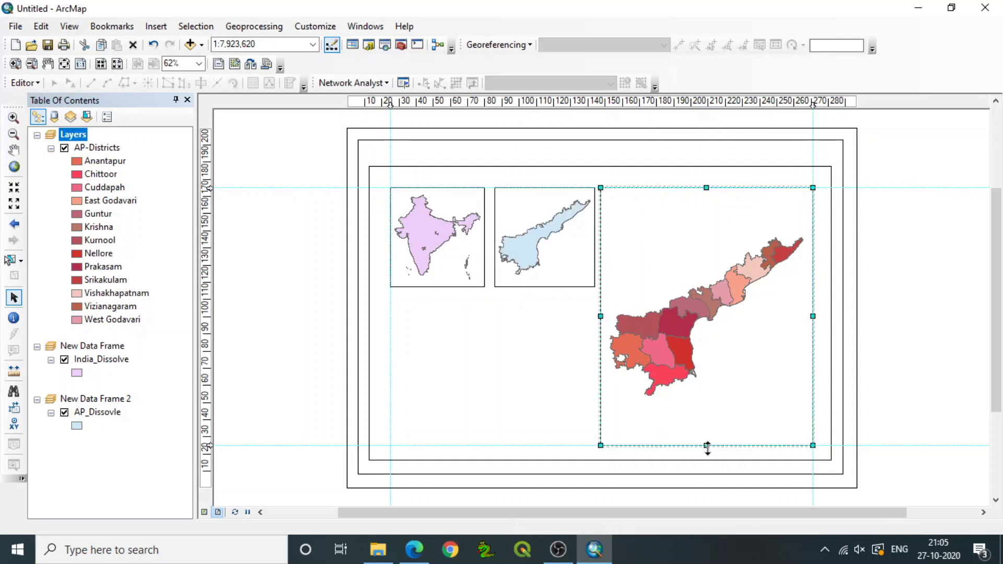
pyautogui.click(512, 400)
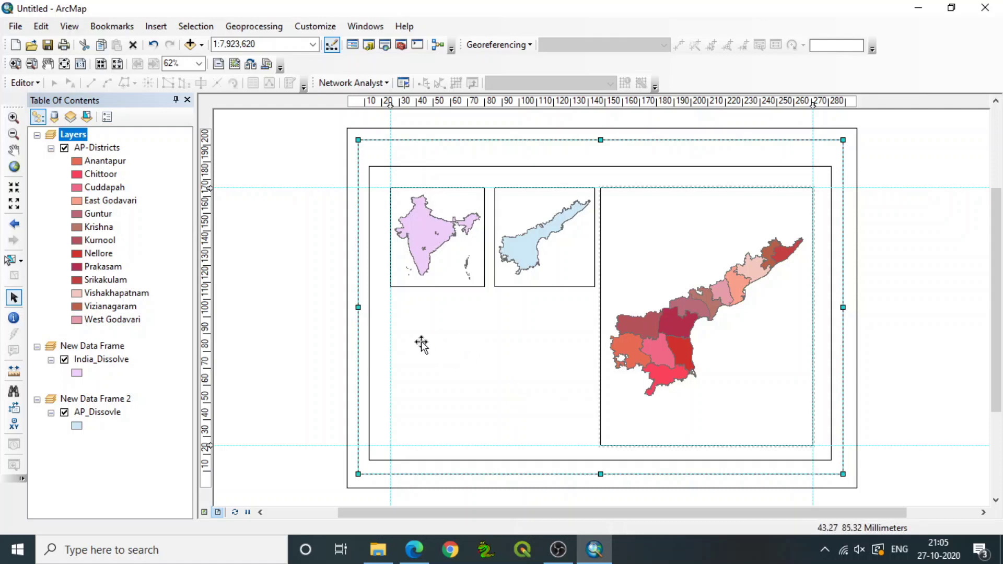
pyautogui.click(312, 278)
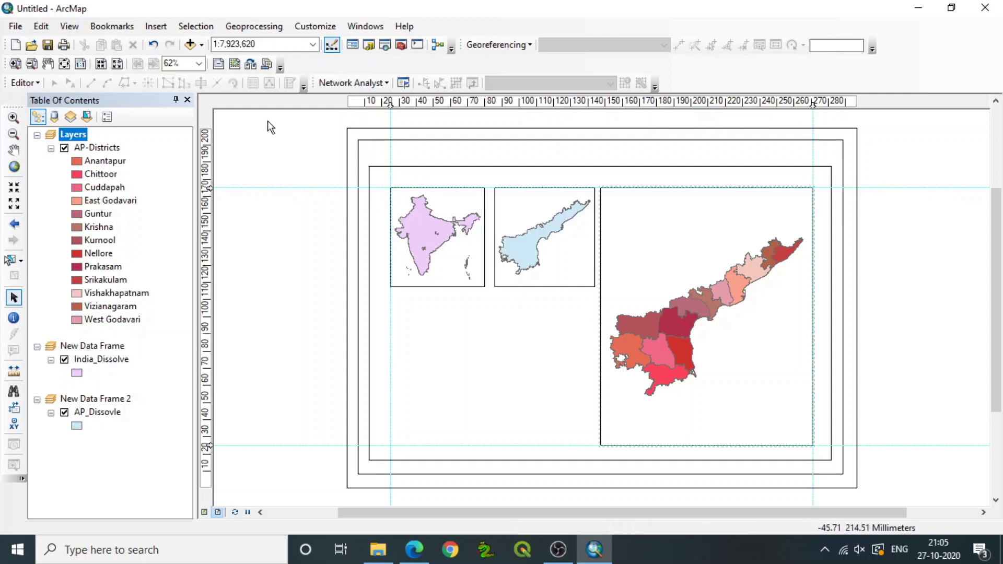
# - Insert the map title "District Map of Andhra Pradesh" and place it between the neatlines above the data frames
pyautogui.click(157, 26)
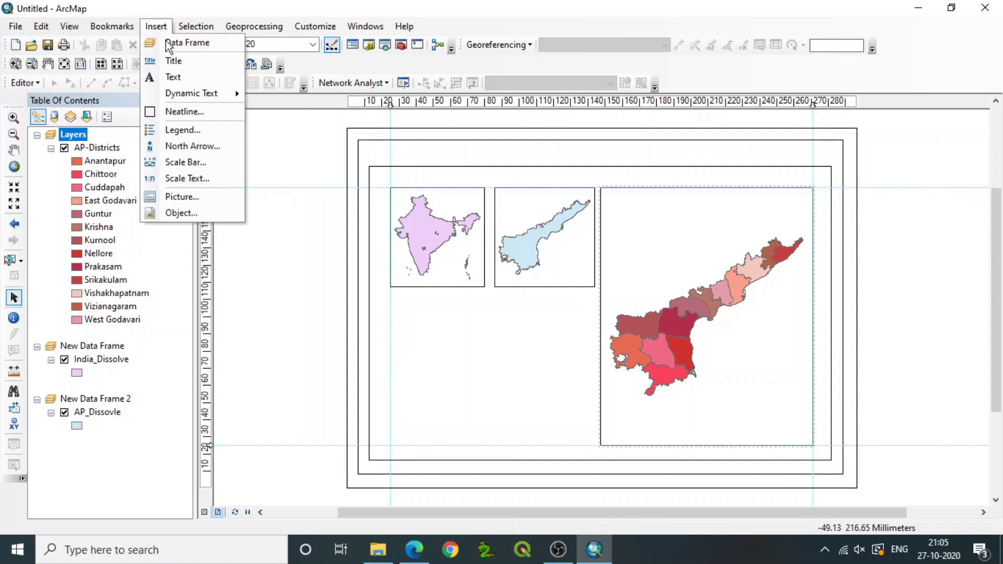
pyautogui.click(169, 61)
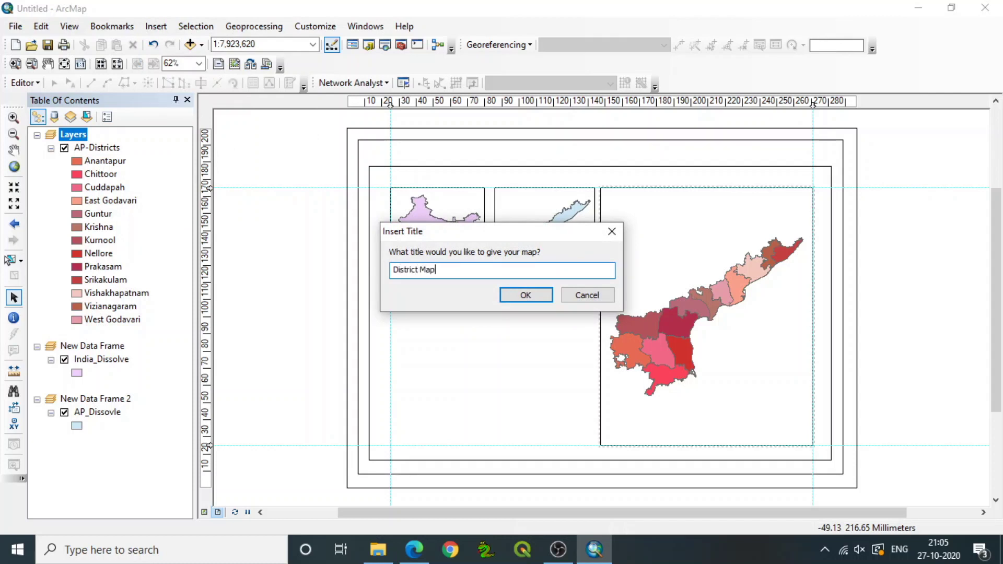
pyautogui.write('District Map of Andhra Pradesh')
pyautogui.click(527, 293)
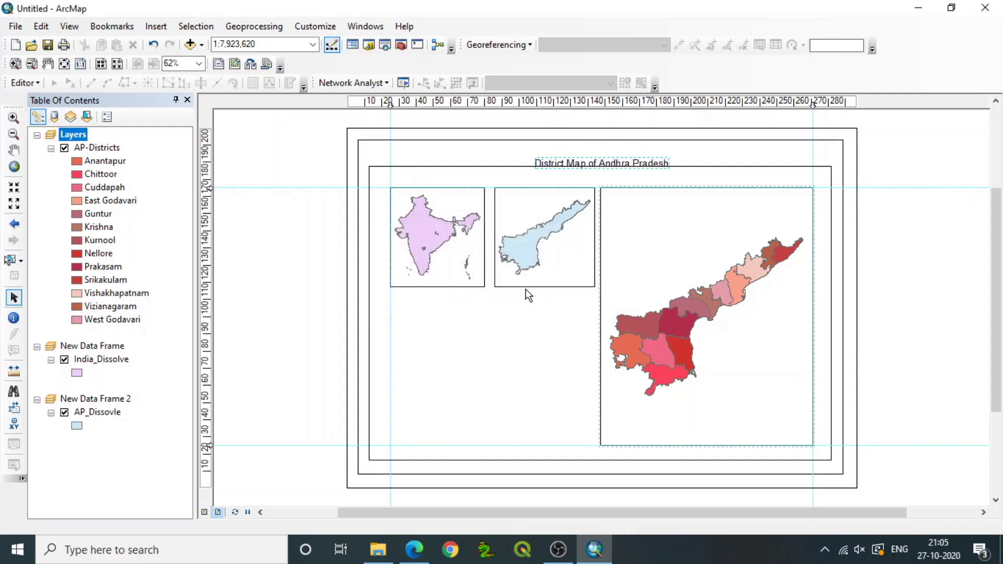
pyautogui.moveTo(584, 163); pyautogui.dragTo(575, 157)
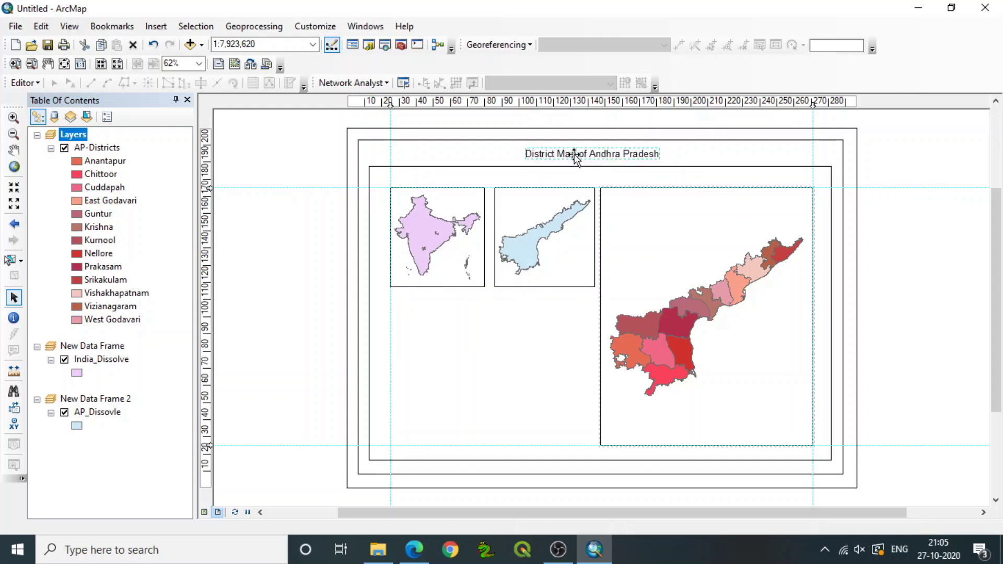
# - Format the map title's text symbol as bold Arial, size 28, in blue
pyautogui.doubleClick(574, 154)
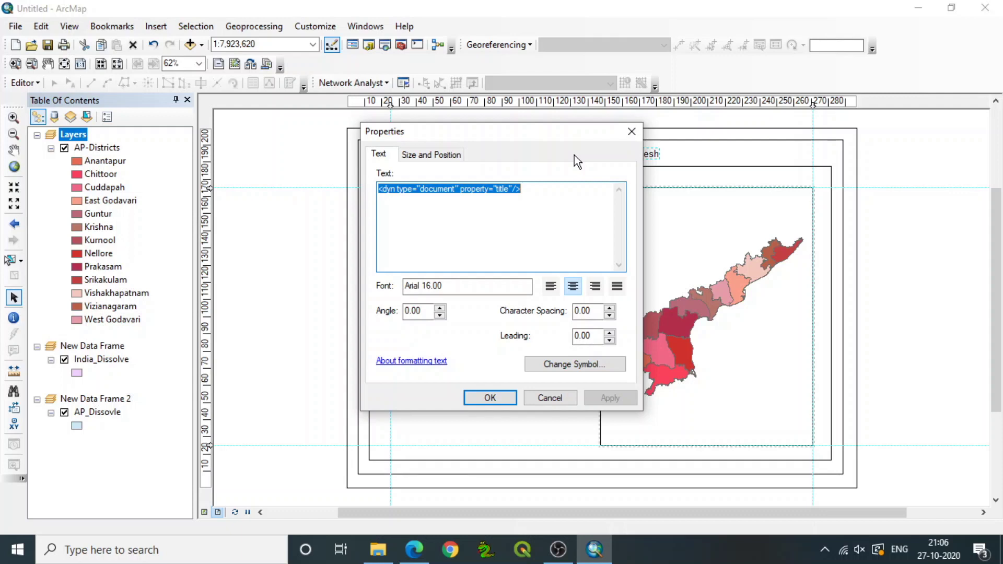
pyautogui.moveTo(566, 137); pyautogui.dragTo(518, 205)
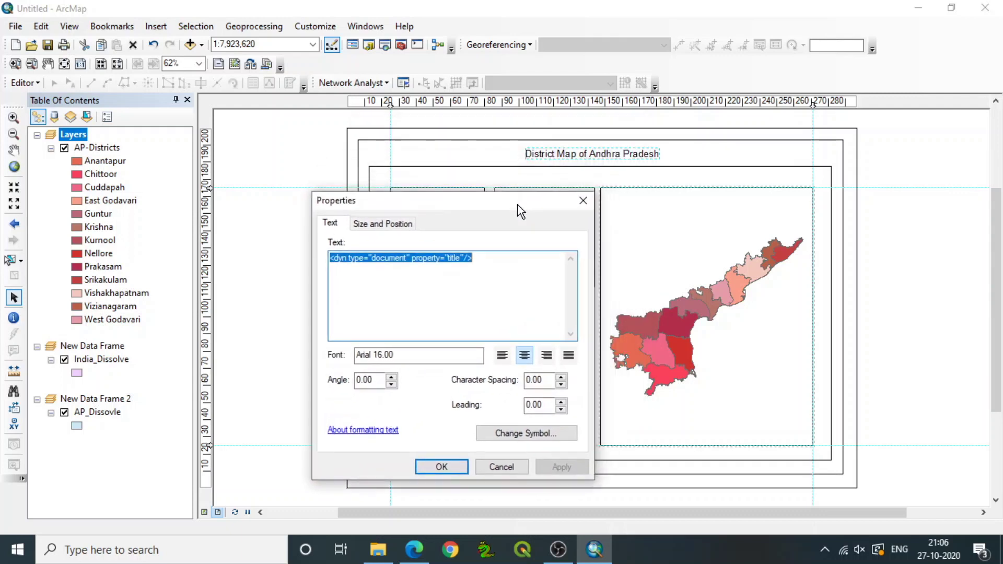
pyautogui.click(528, 431)
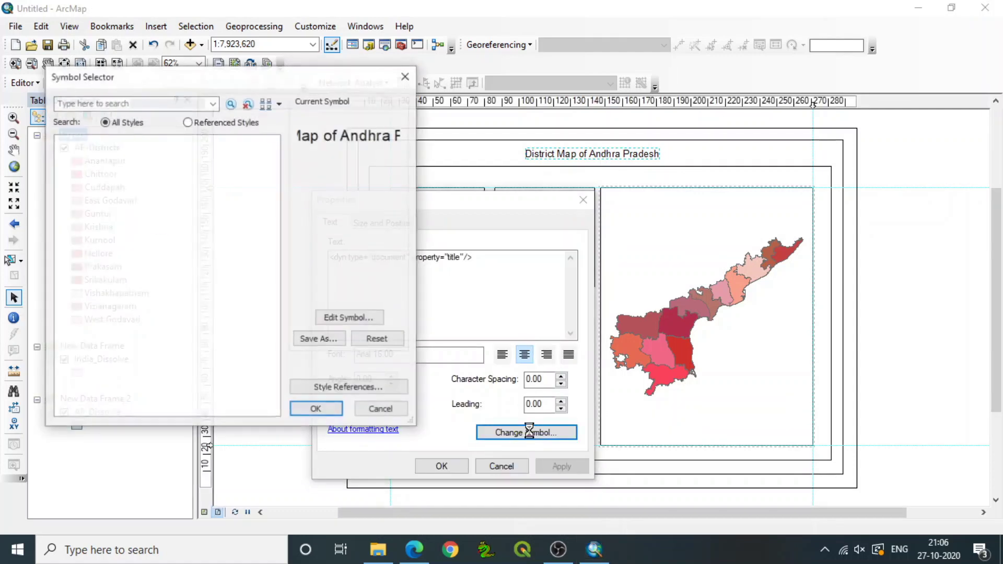
pyautogui.click(378, 244)
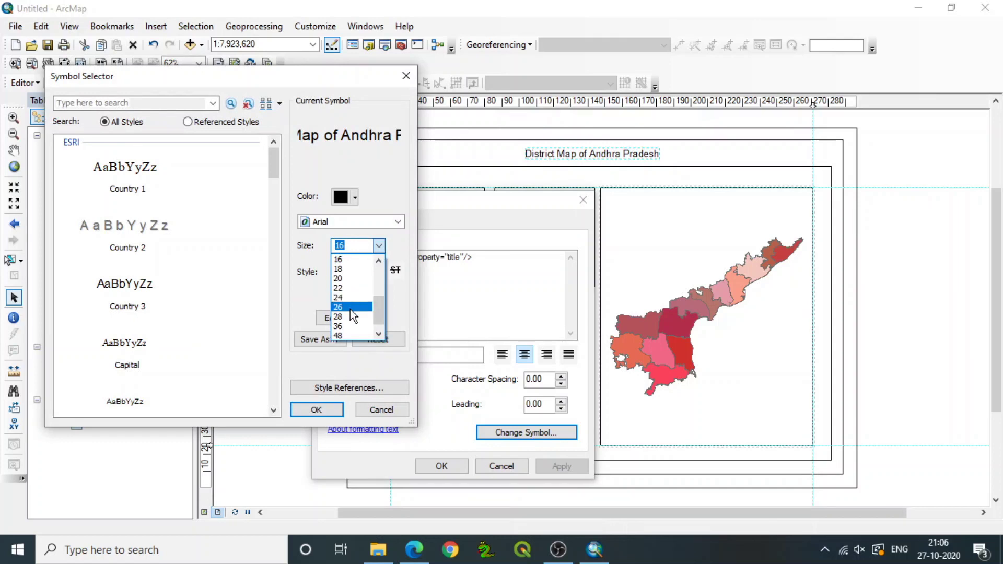
pyautogui.click(351, 317)
pyautogui.click(338, 271)
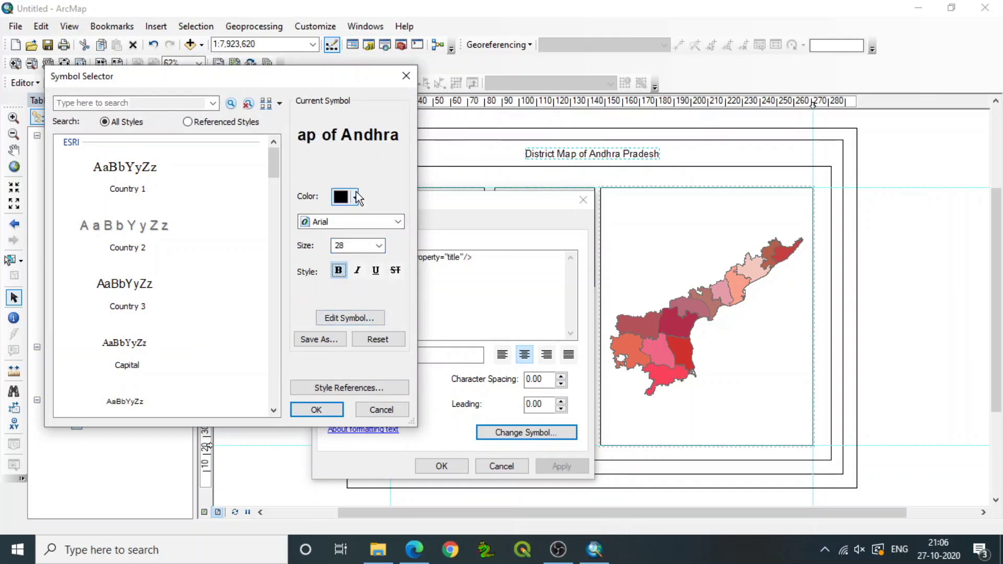
pyautogui.click(356, 199)
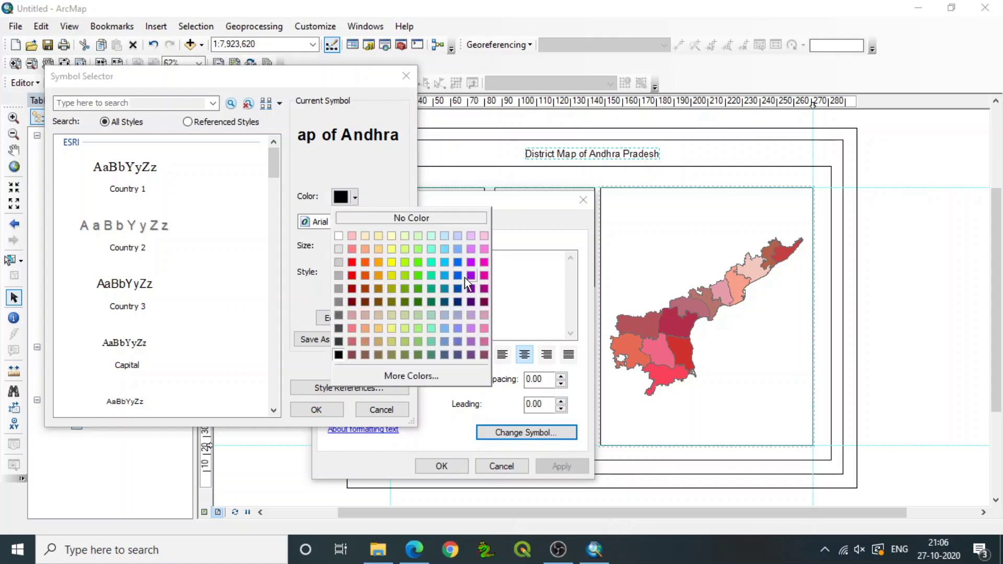
pyautogui.click(455, 261)
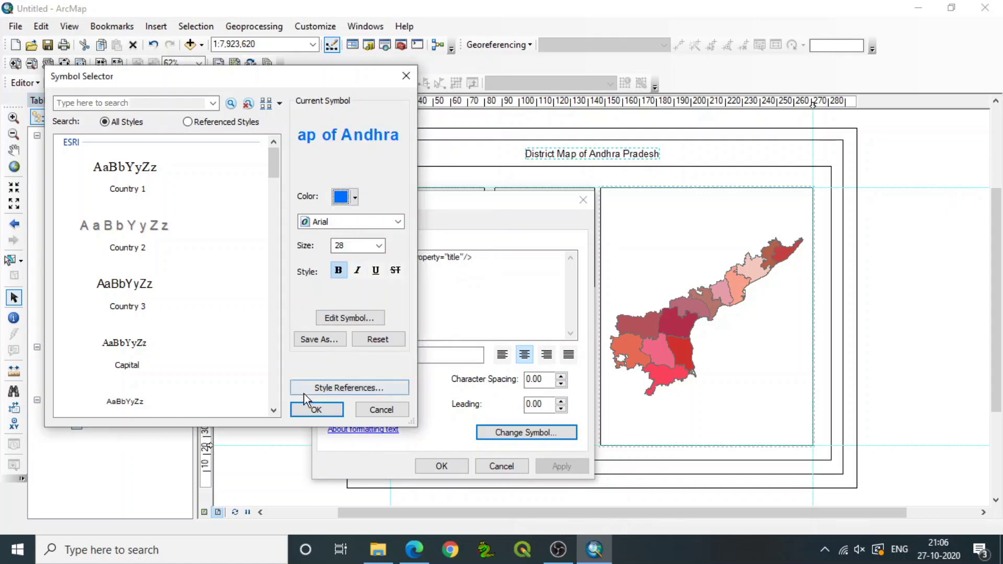
pyautogui.click(305, 410)
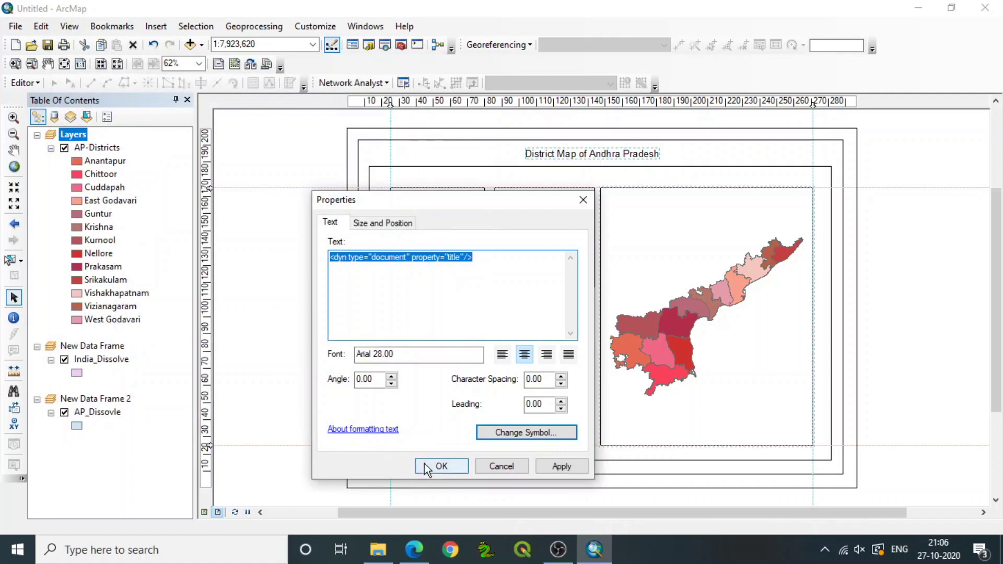
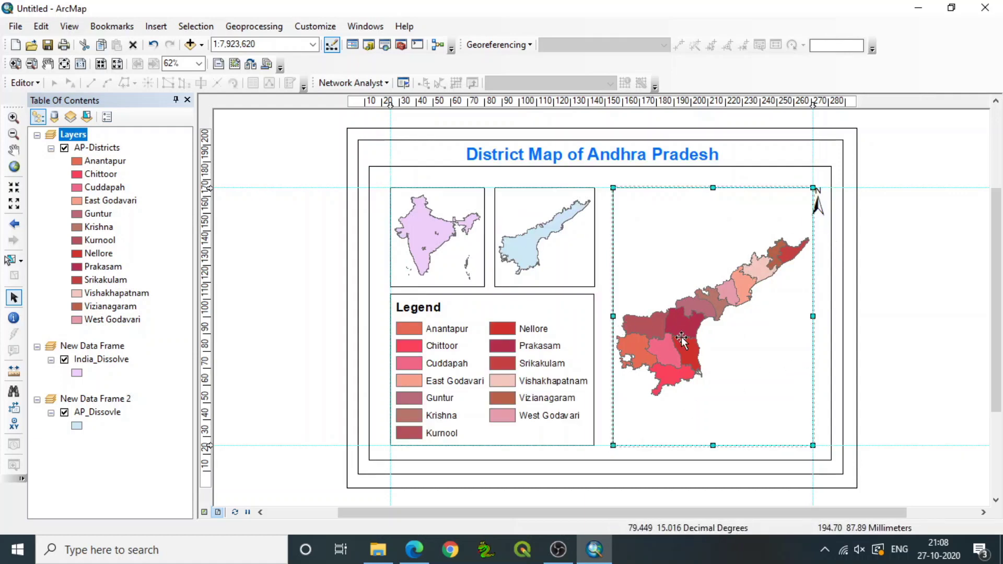
# - Nudge the districts frame left, clear of the north arrow, and narrow it by pulling its left edge away from the legend
pyautogui.press('Left')
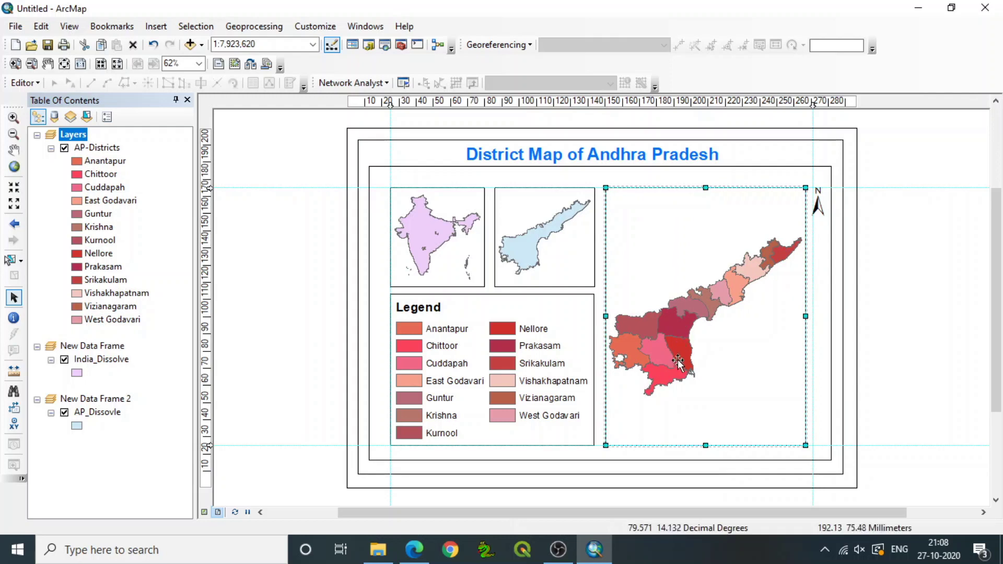
pyautogui.click(892, 231)
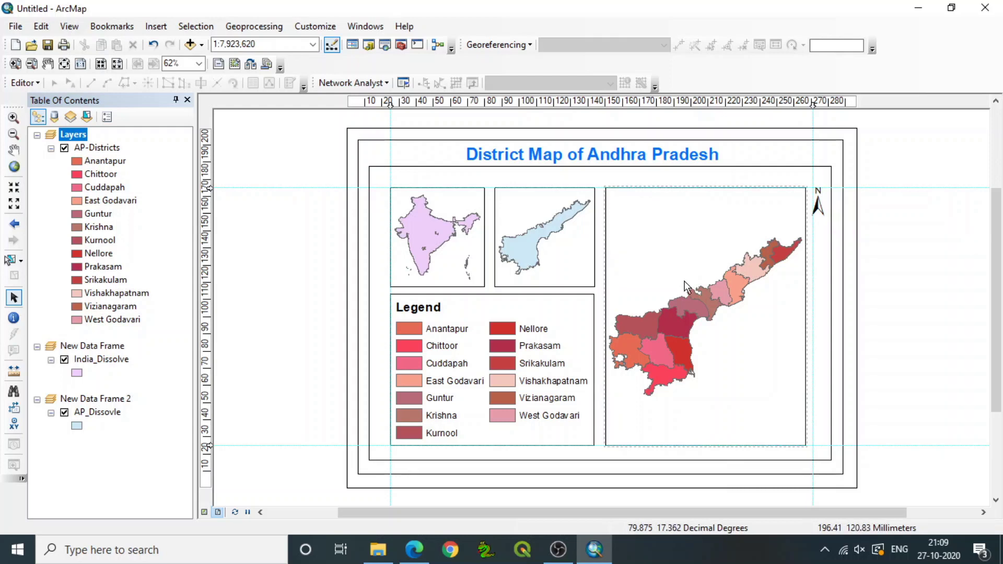
pyautogui.click(647, 282)
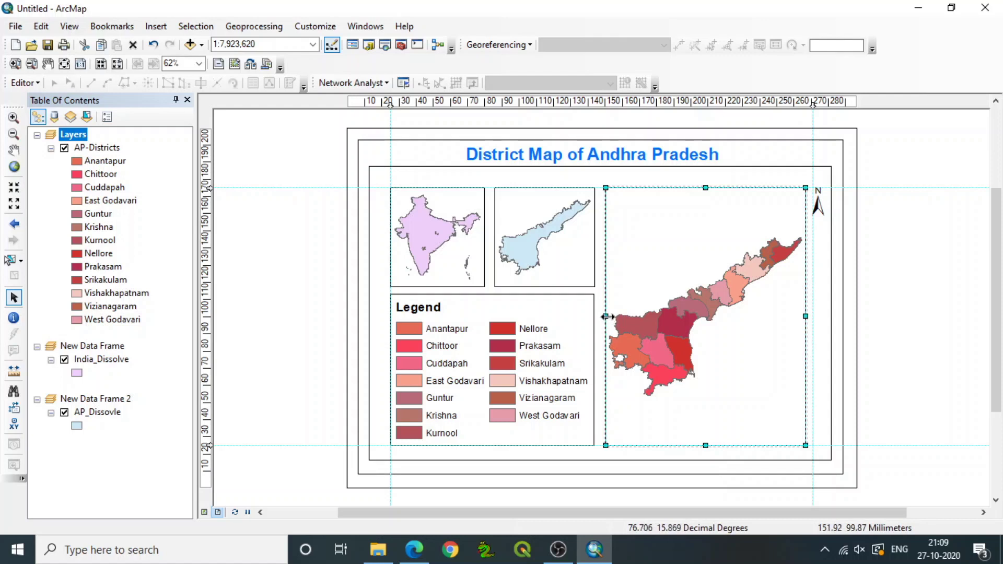
pyautogui.moveTo(606, 316); pyautogui.dragTo(613, 317)
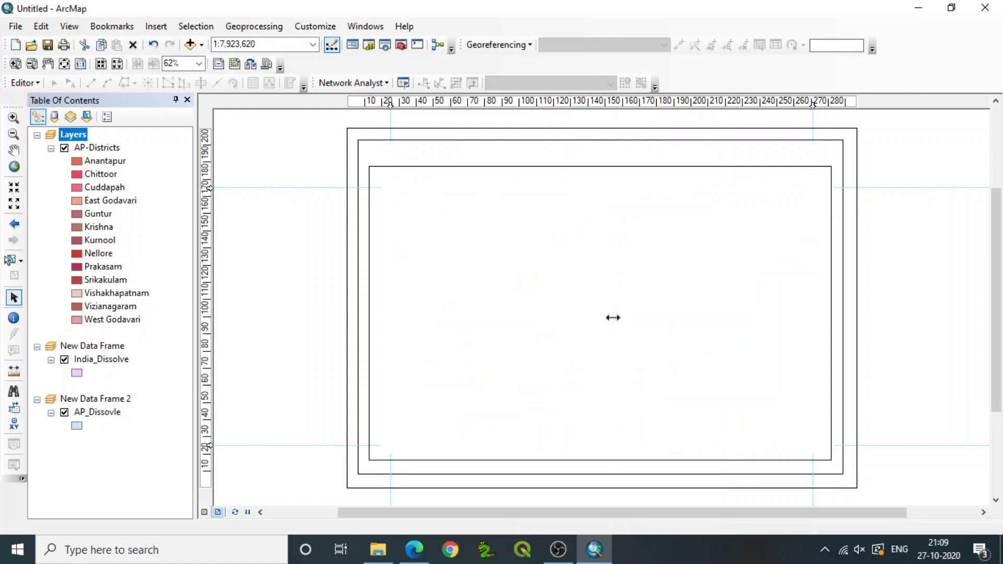
# - Zoom the map in the narrowed districts frame to its full extent
pyautogui.click(660, 289)
pyautogui.rightClick(661, 289)
pyautogui.click(642, 287)
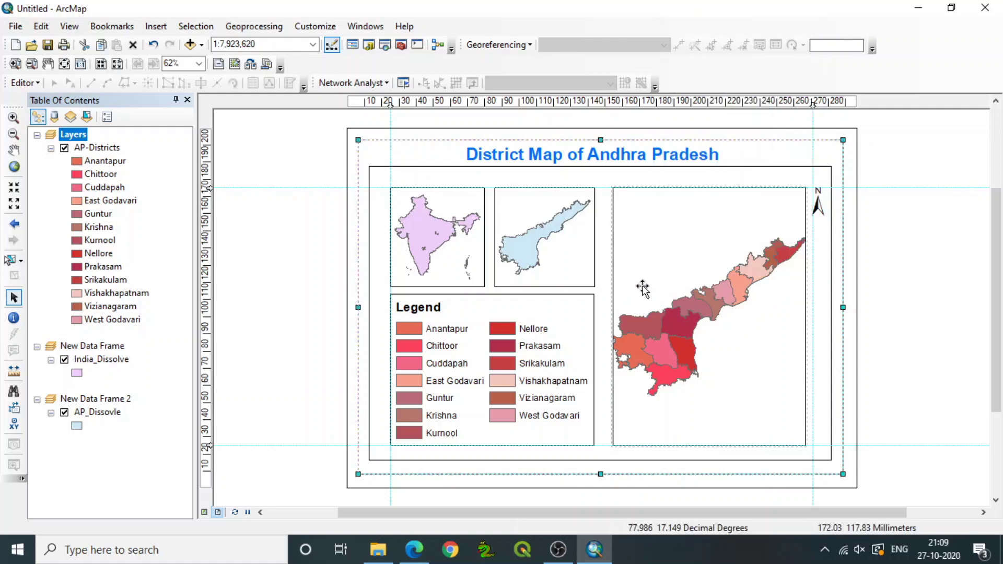
pyautogui.click(642, 287)
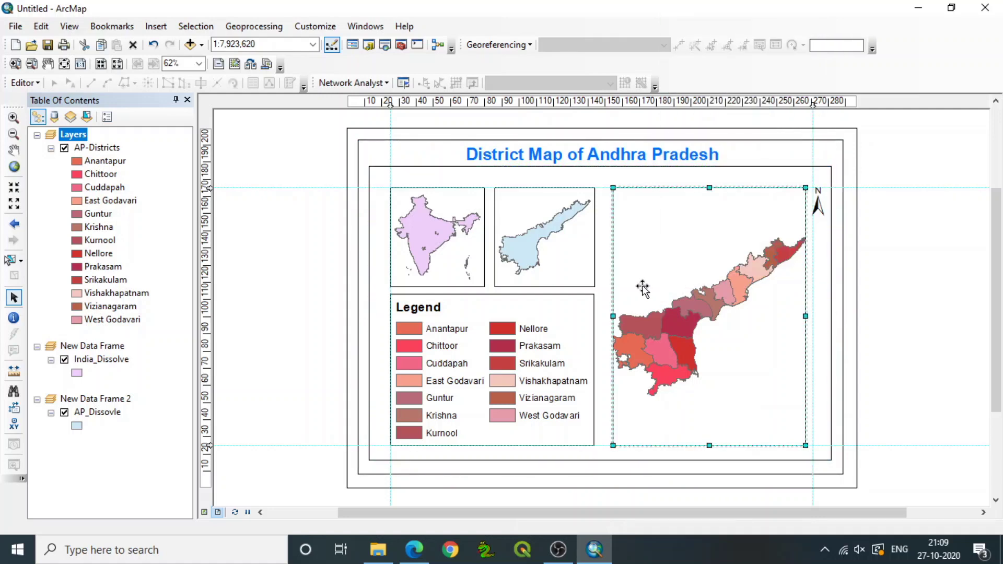
pyautogui.rightClick(643, 287)
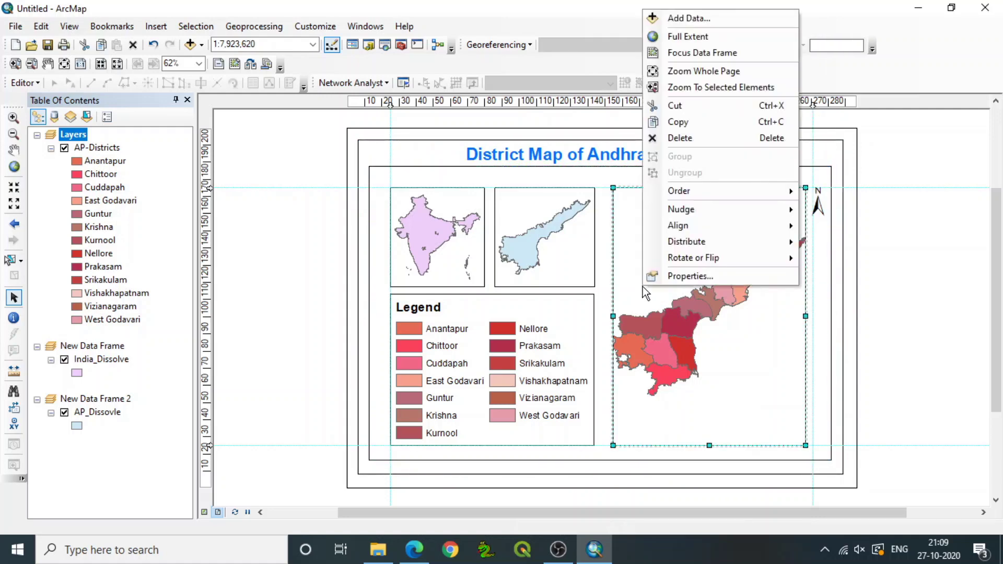
pyautogui.click(703, 41)
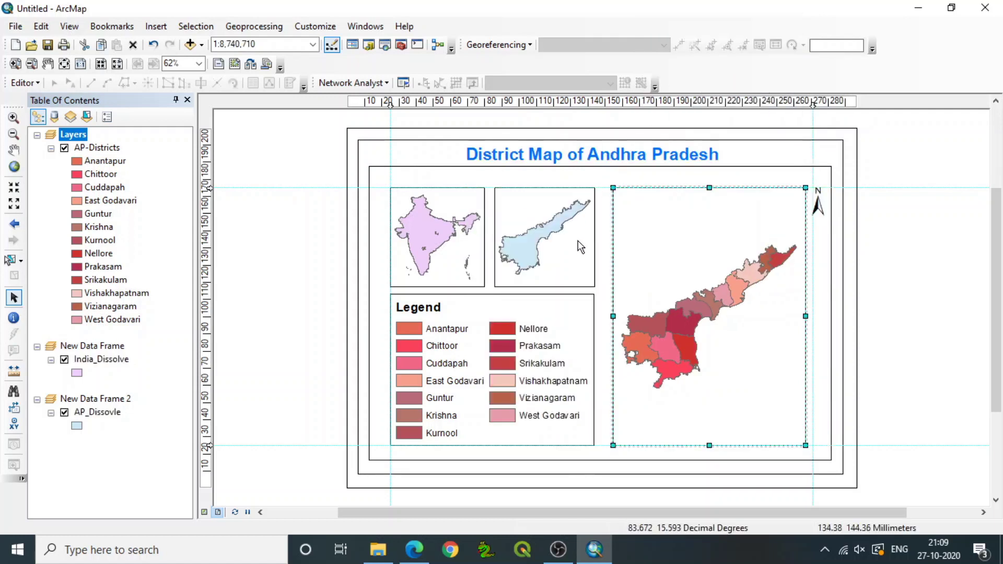
pyautogui.click(895, 313)
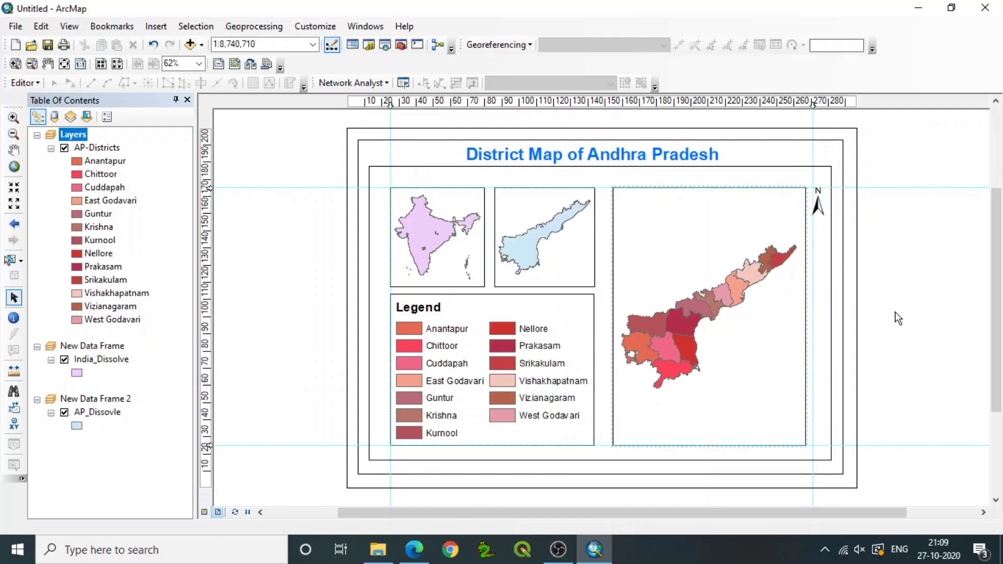
# - Move the north arrow up into the upper right corner of the inner neatline, beside the districts frame
pyautogui.click(819, 205)
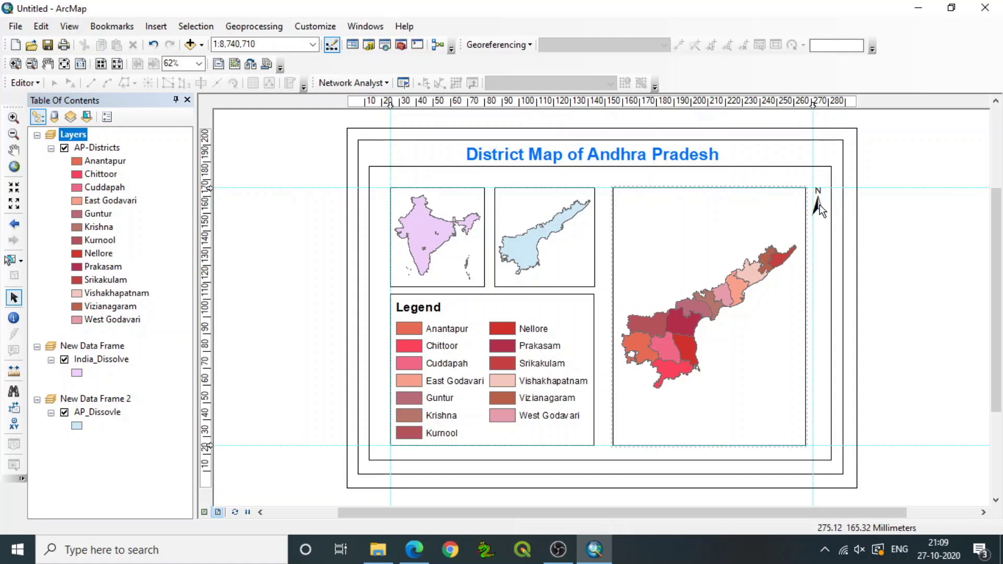
pyautogui.moveTo(819, 205); pyautogui.dragTo(827, 187)
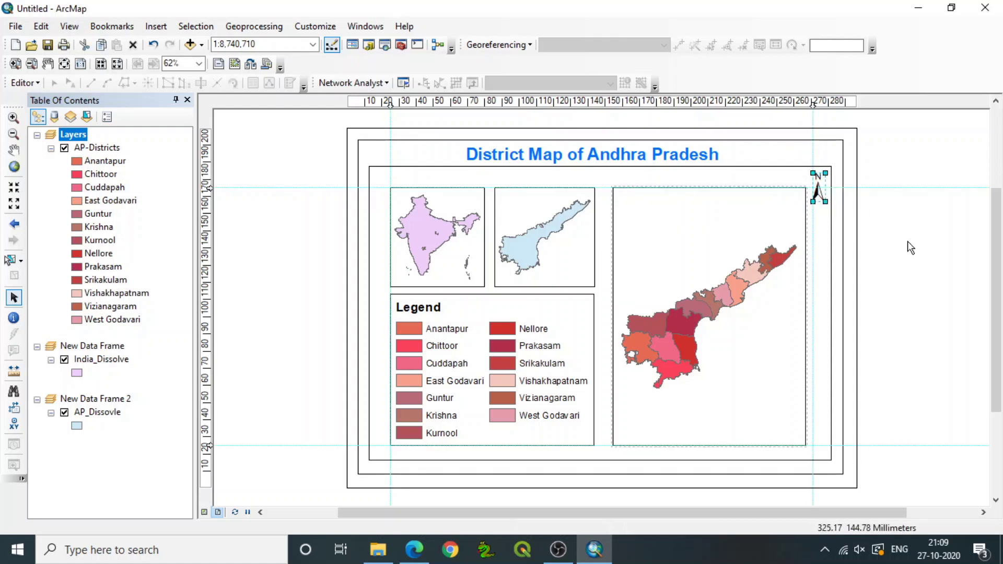
pyautogui.click(922, 255)
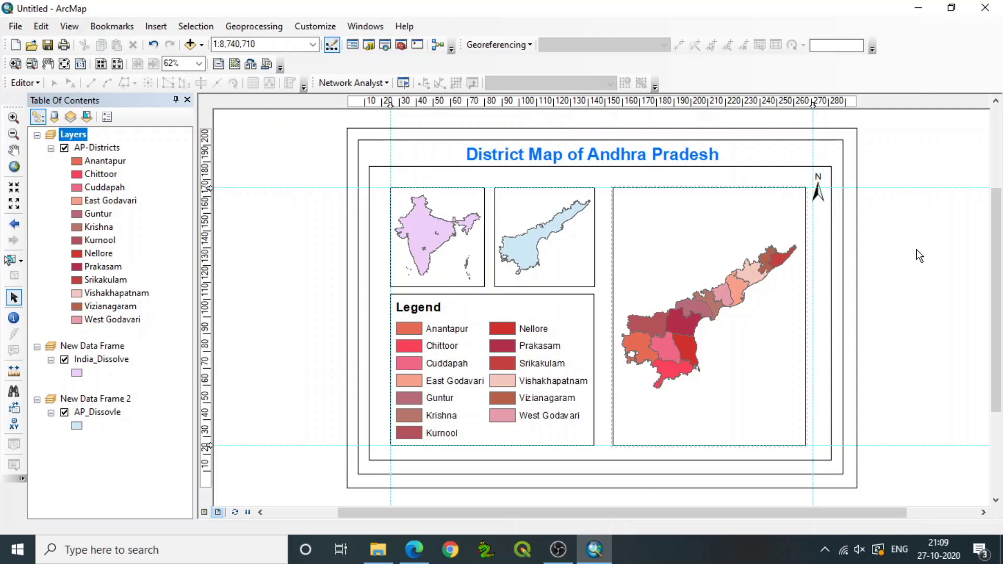
# - Insert an Alternating Scale Bar 1 scale bar and place it beneath the map in the lower part of the districts frame
pyautogui.click(151, 26)
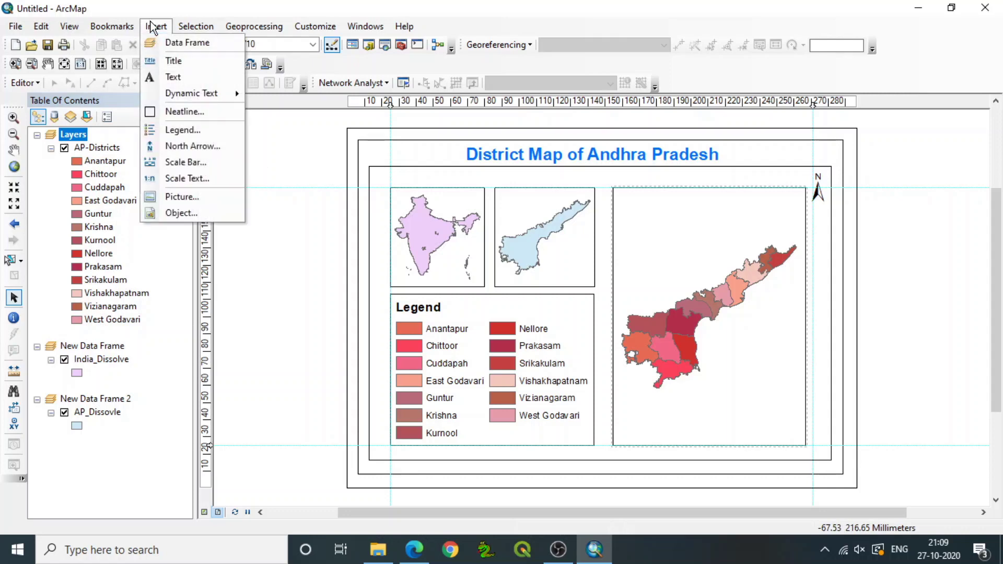
pyautogui.click(174, 162)
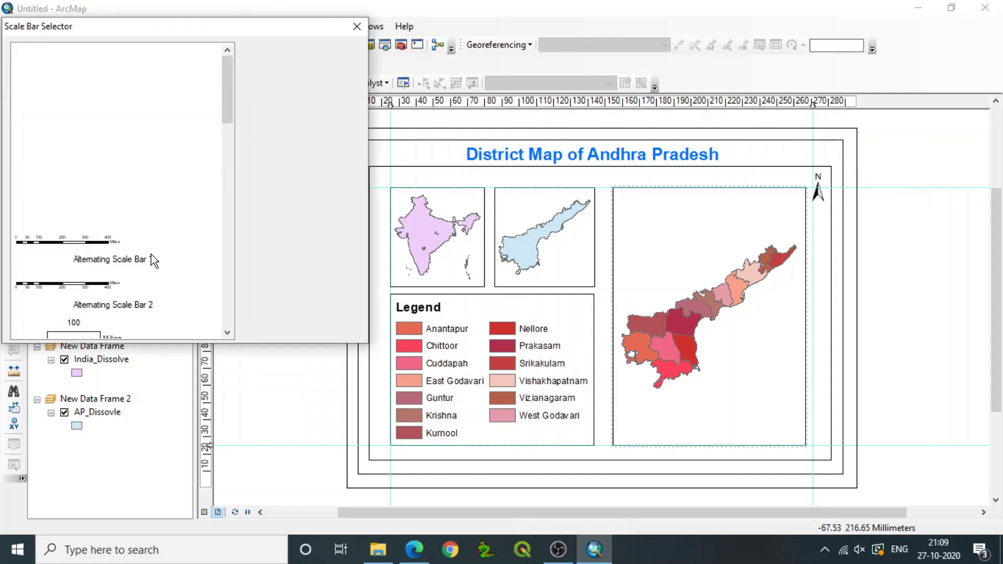
pyautogui.doubleClick(68, 248)
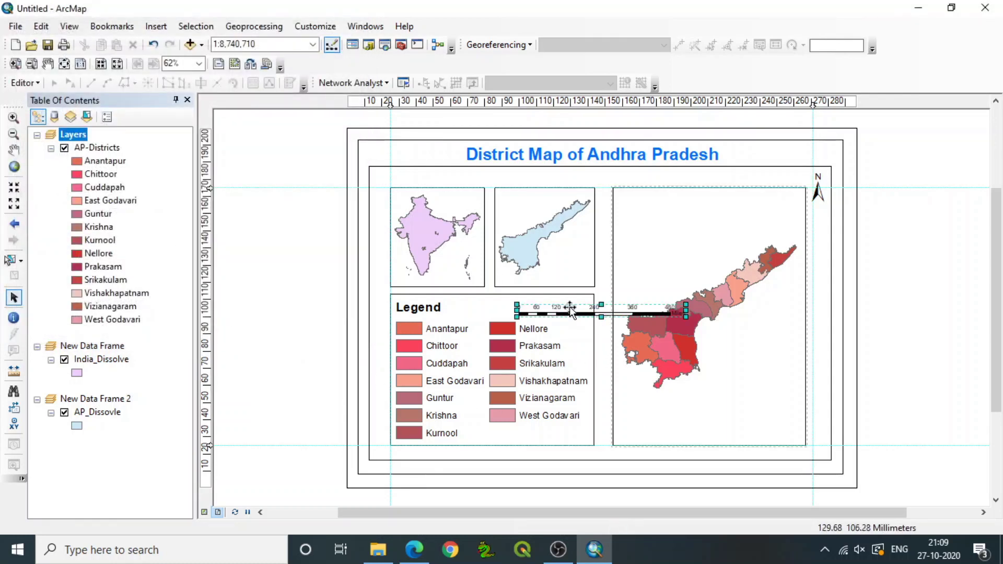
pyautogui.moveTo(570, 311); pyautogui.dragTo(675, 418)
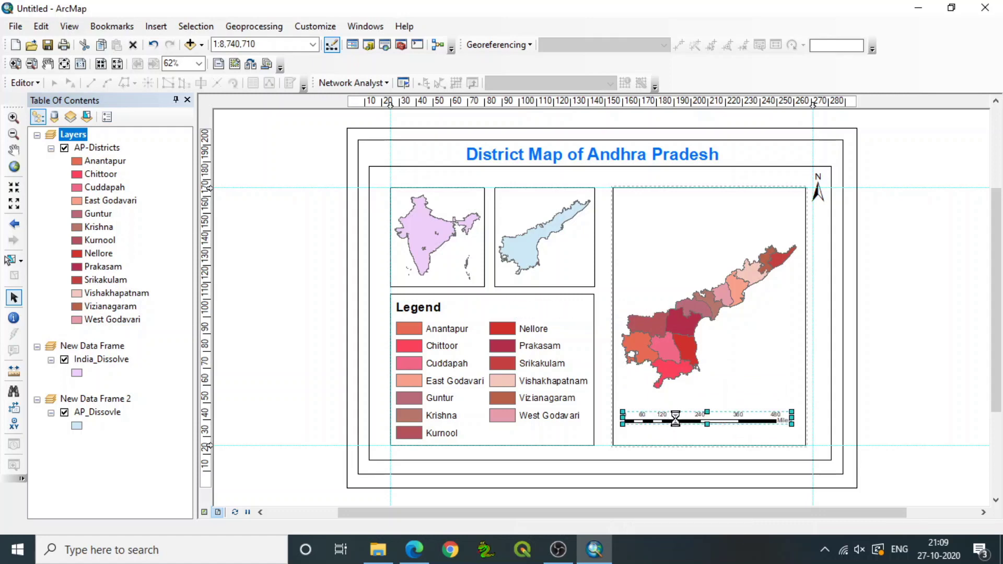
# - Set the scale bar to 2 subdivisions with Kilometers as the division units
pyautogui.doubleClick(675, 419)
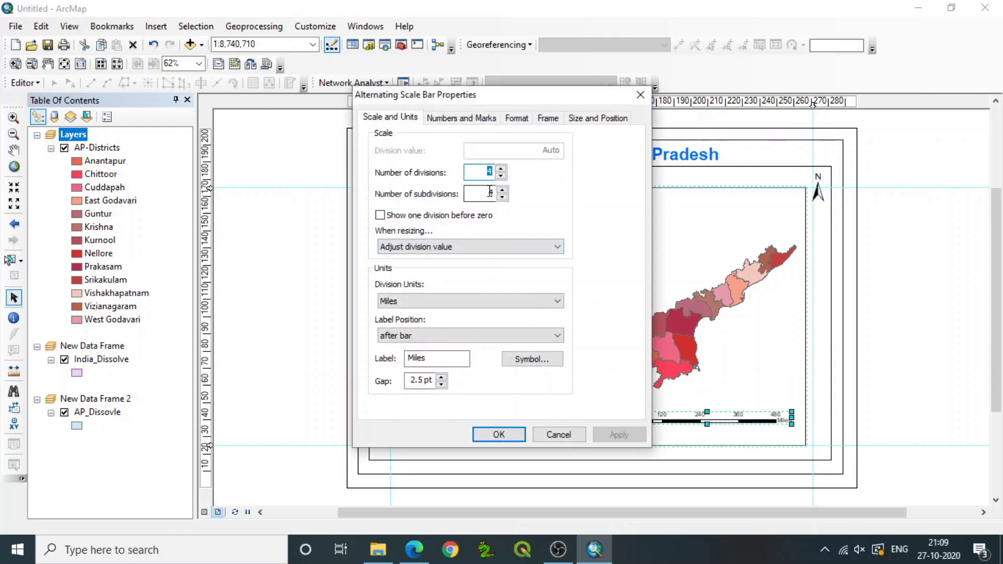
pyautogui.doubleClick(491, 192)
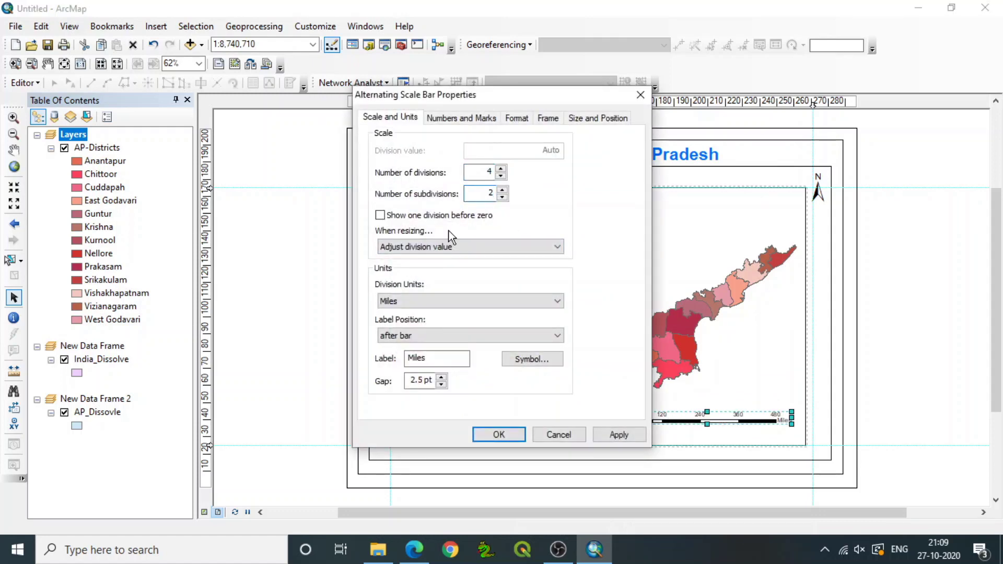
pyautogui.click(451, 302)
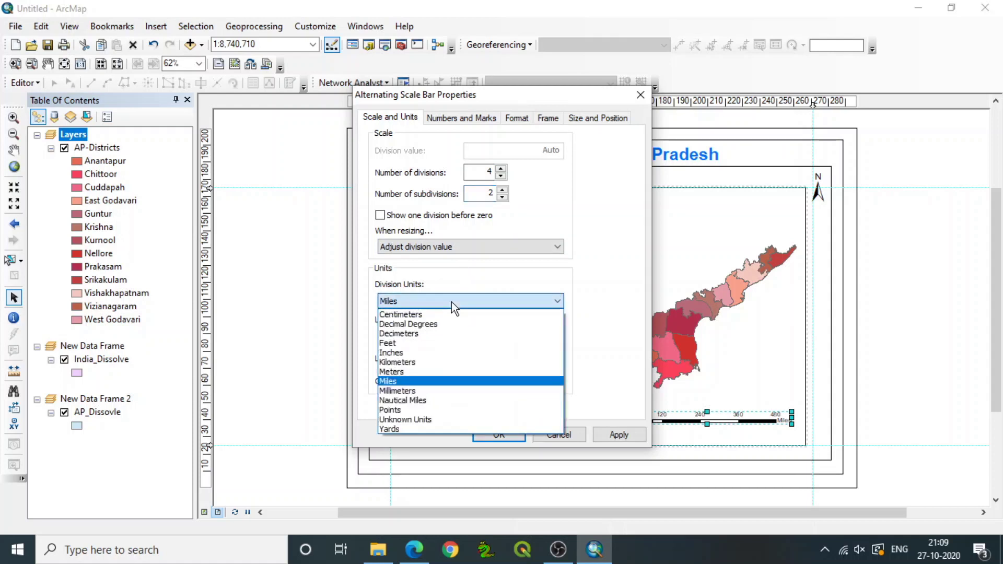
pyautogui.click(422, 364)
pyautogui.click(485, 436)
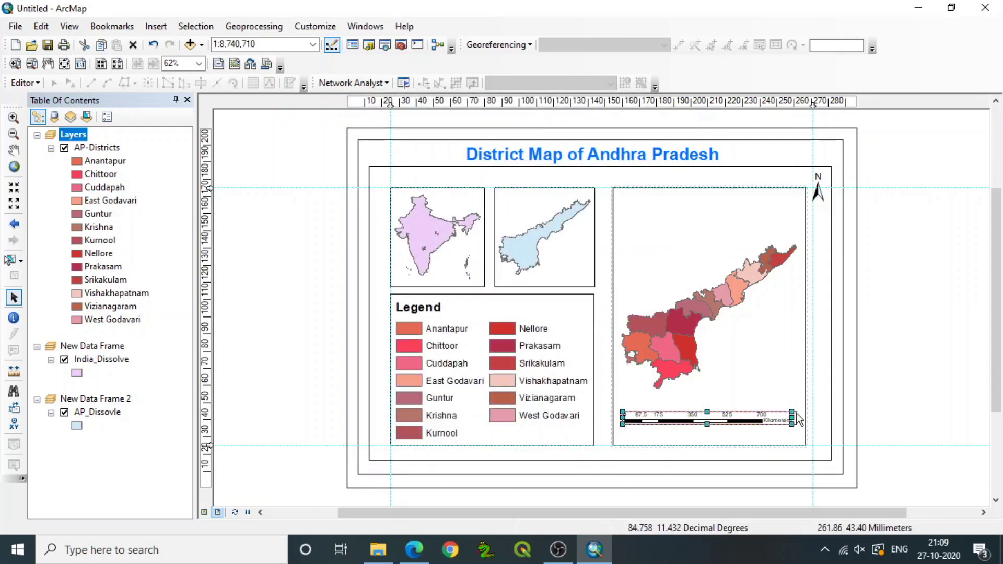
# - Widen the scale bar slightly to the right and move it down close to the districts frame's bottom edge
pyautogui.moveTo(792, 417); pyautogui.dragTo(800, 417)
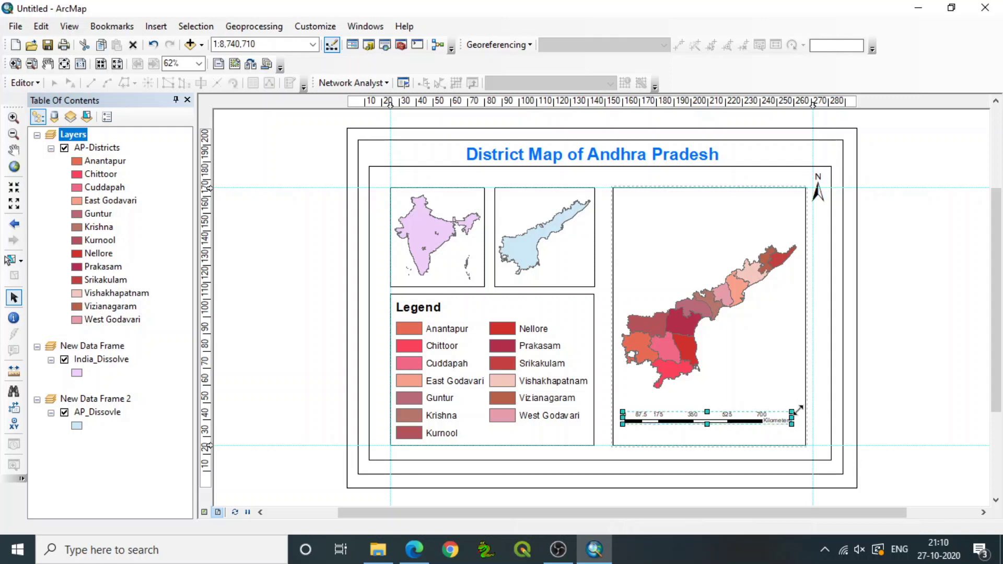
pyautogui.click(890, 429)
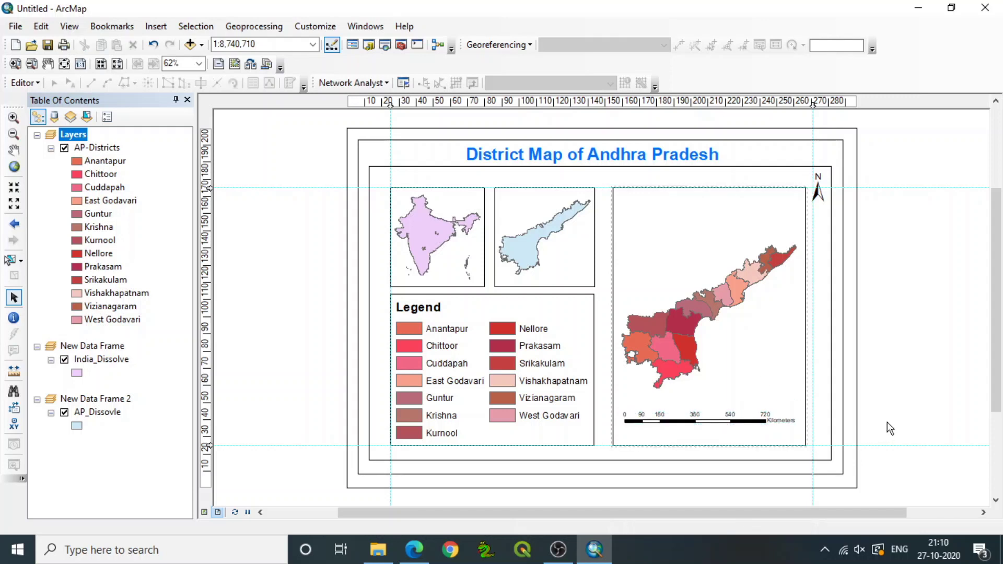
pyautogui.click(661, 421)
pyautogui.moveTo(660, 420); pyautogui.dragTo(660, 435)
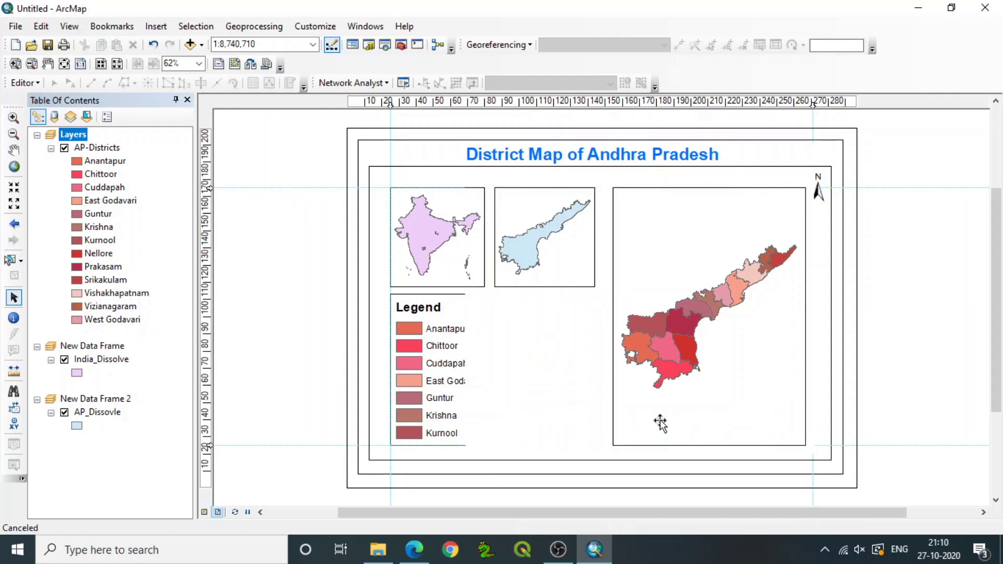
pyautogui.click(898, 344)
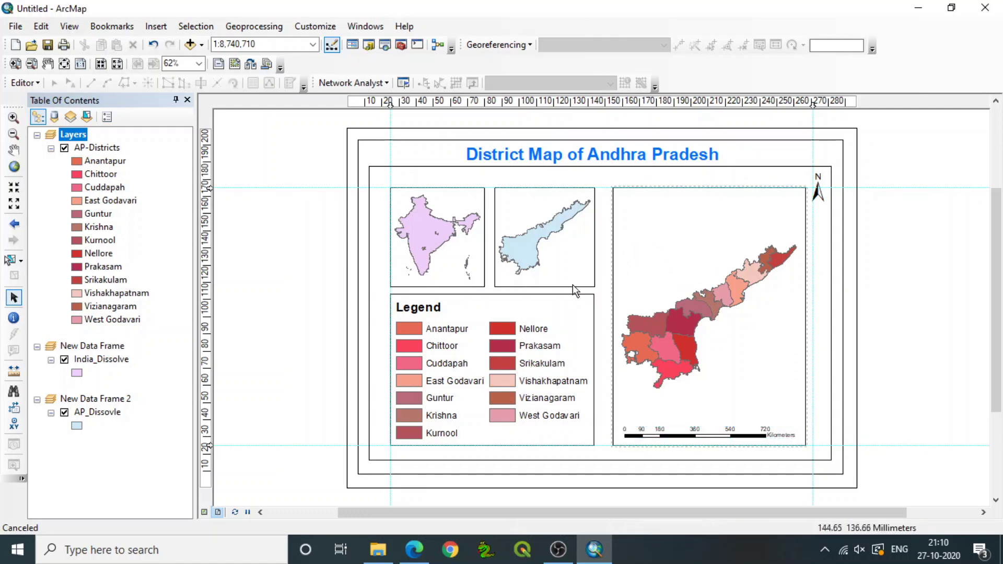
# - Start a new reference grid for the districts data frame as a graticule of meridians and parallels
pyautogui.click(613, 265)
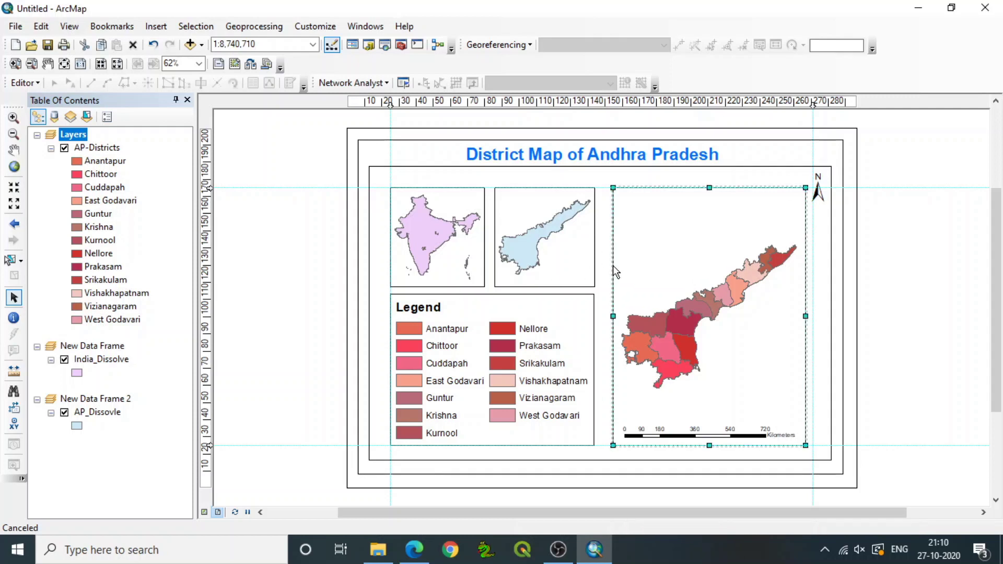
pyautogui.rightClick(613, 266)
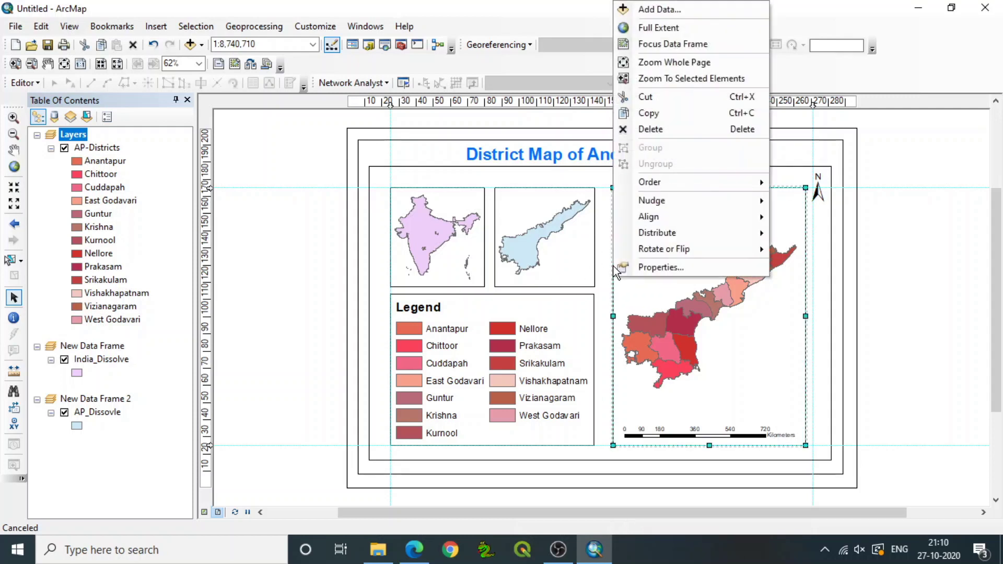
pyautogui.click(627, 267)
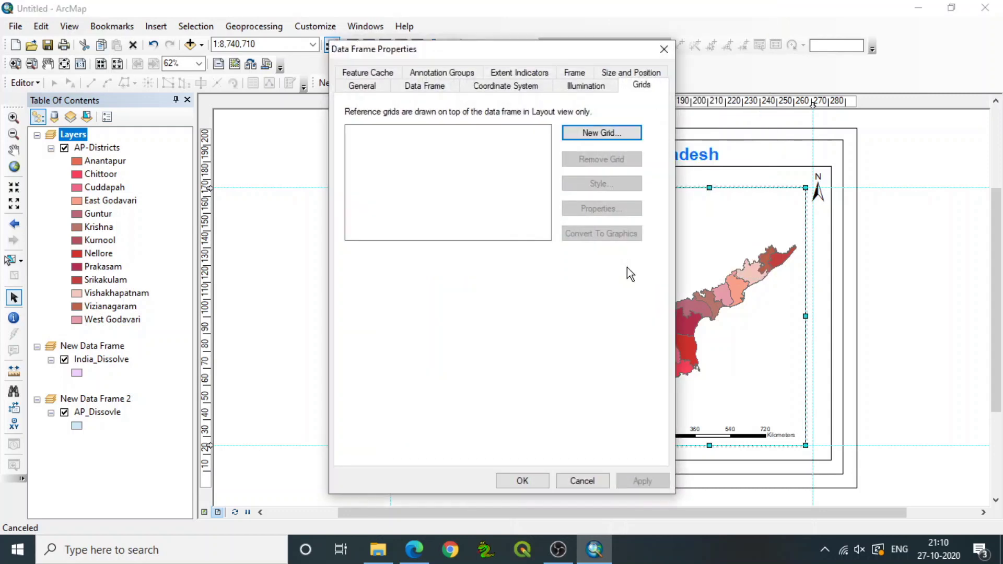
pyautogui.moveTo(522, 50); pyautogui.dragTo(419, 62)
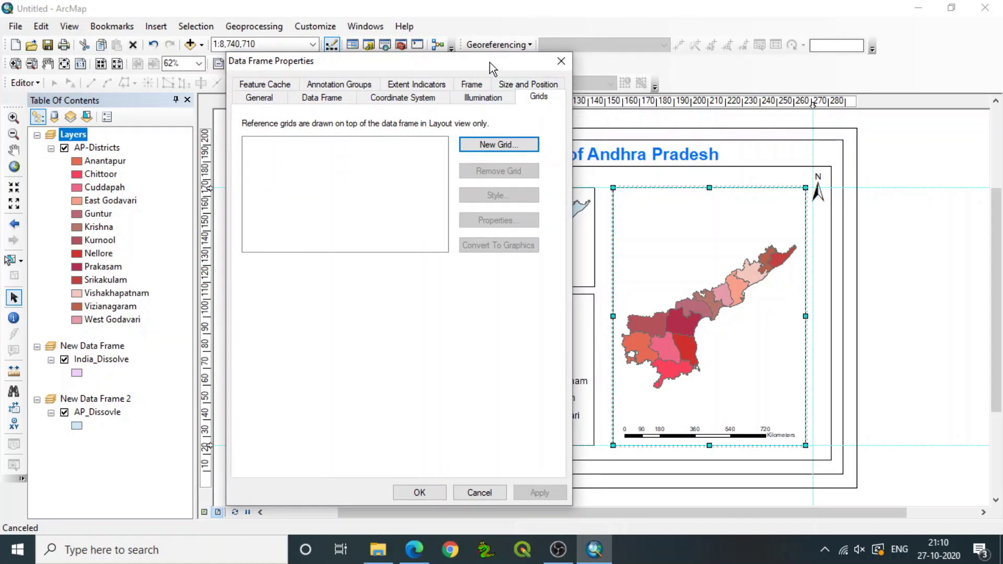
pyautogui.moveTo(490, 61); pyautogui.dragTo(483, 83)
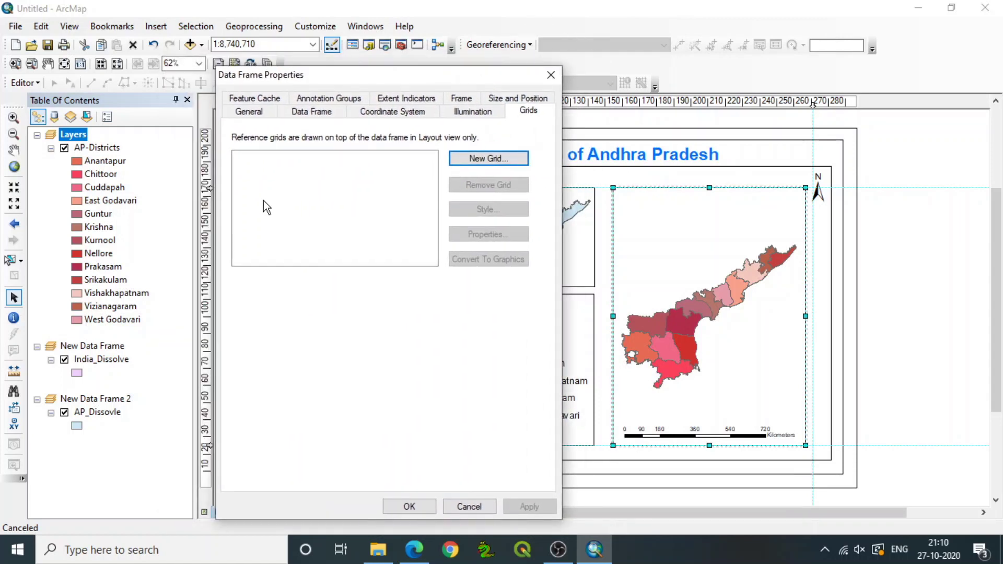
pyautogui.click(482, 156)
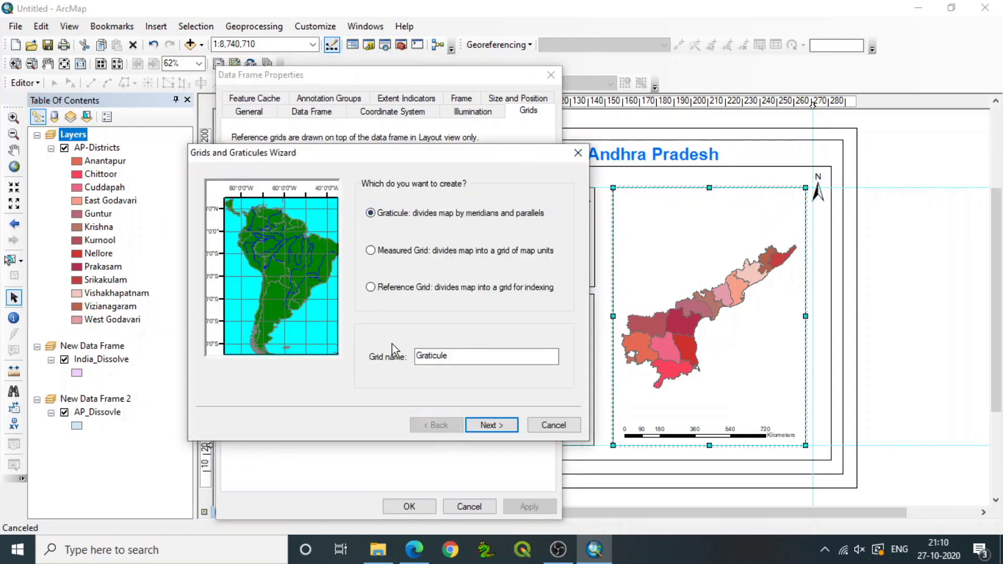
pyautogui.click(477, 427)
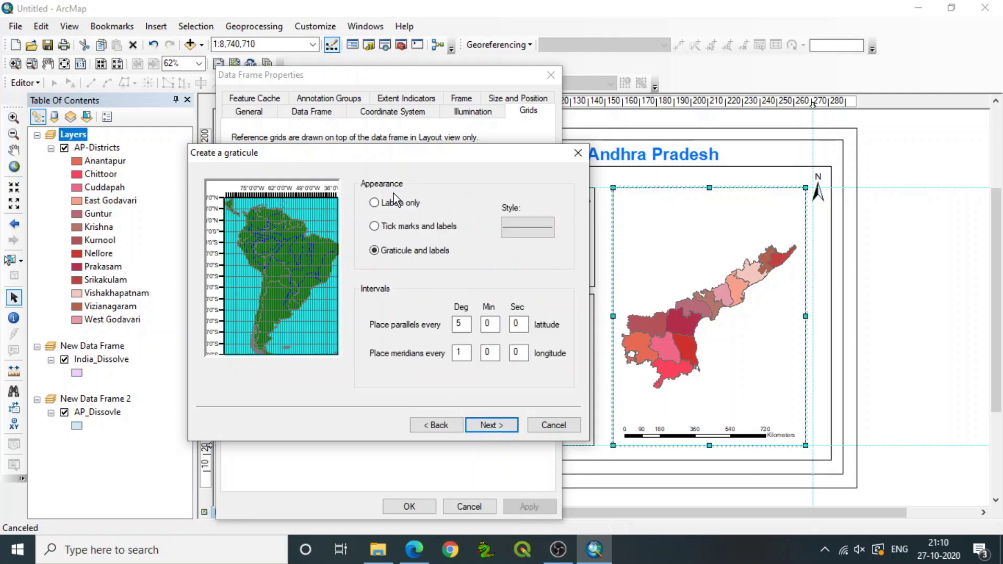
# - Create the graticule with labels only, parallels and meridians every 3 degrees and a simple border, and apply it to the districts frame
pyautogui.click(388, 199)
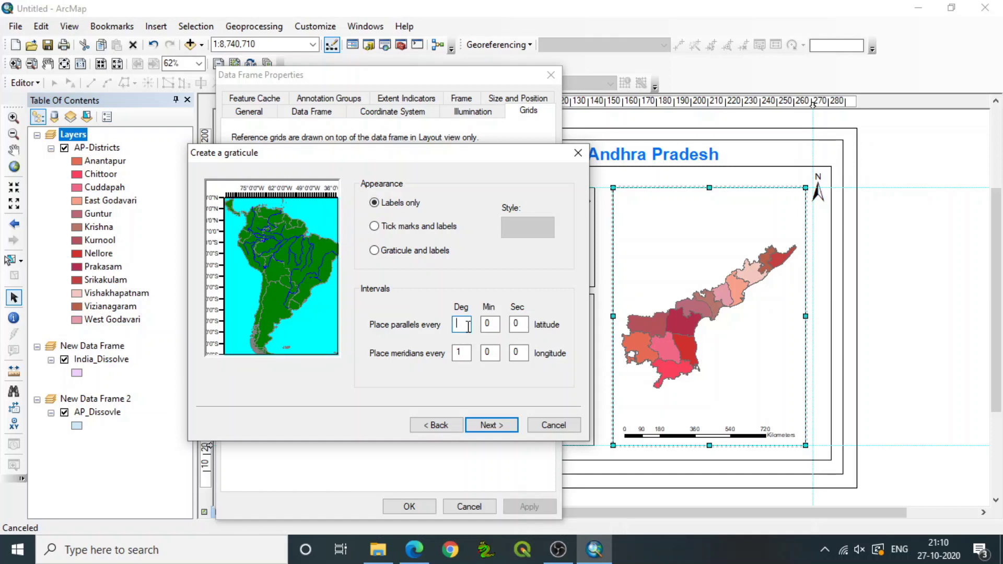
pyautogui.click(465, 348)
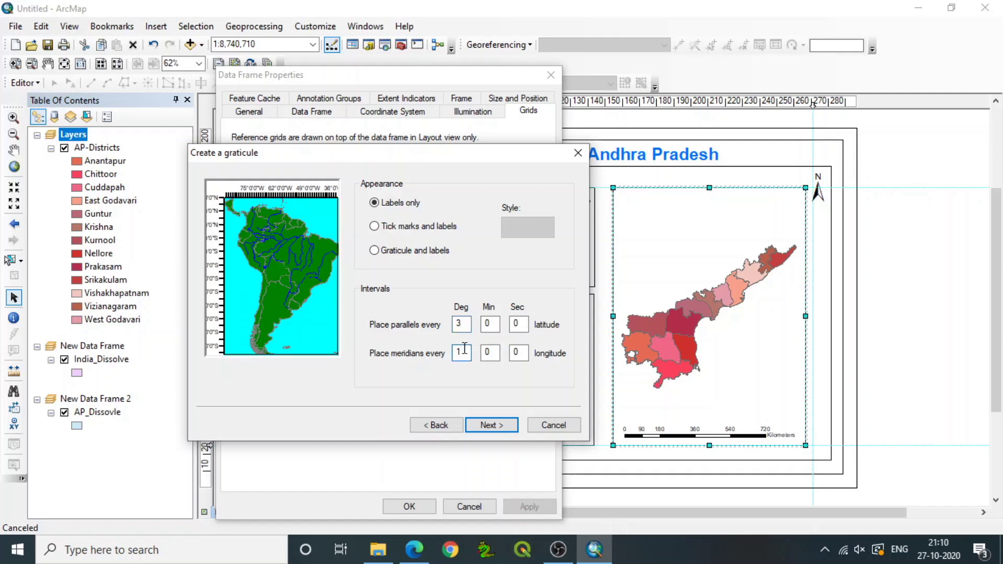
pyautogui.click(489, 425)
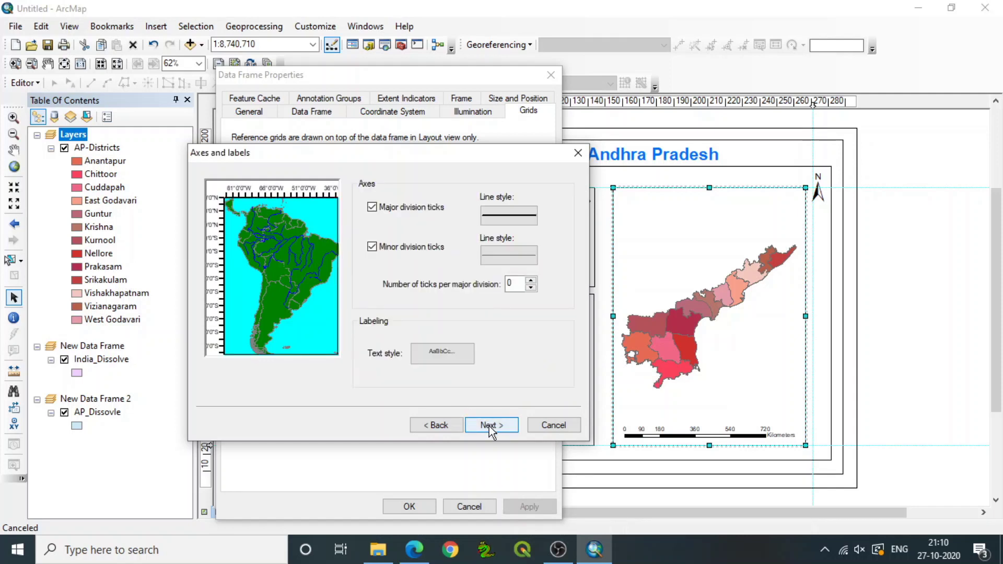
pyautogui.click(489, 426)
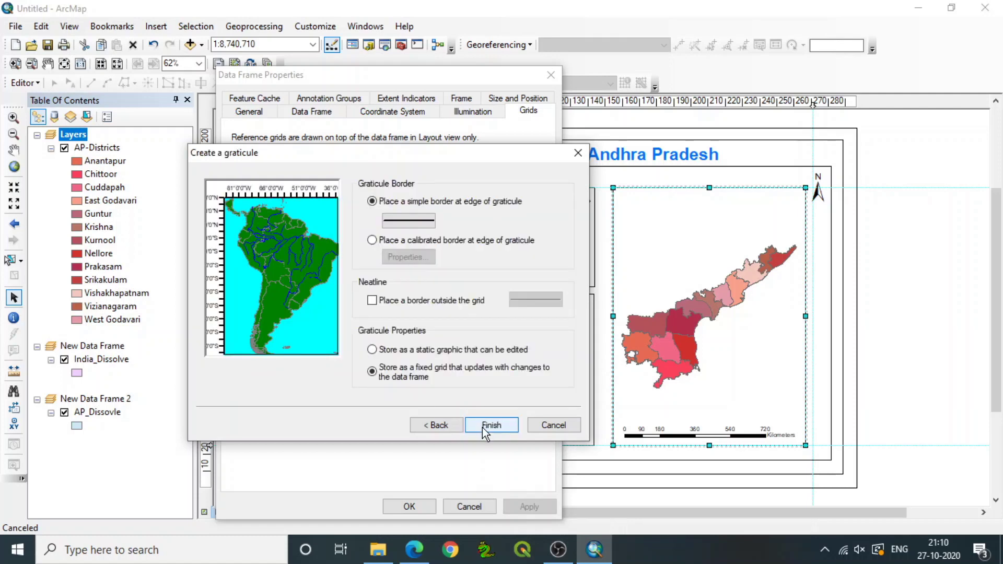
pyautogui.click(490, 425)
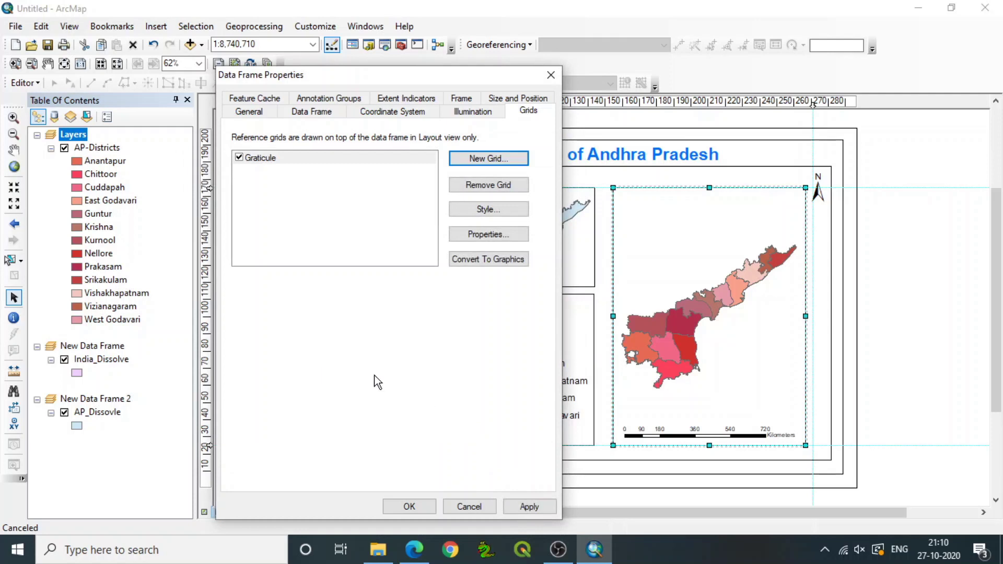
pyautogui.click(521, 506)
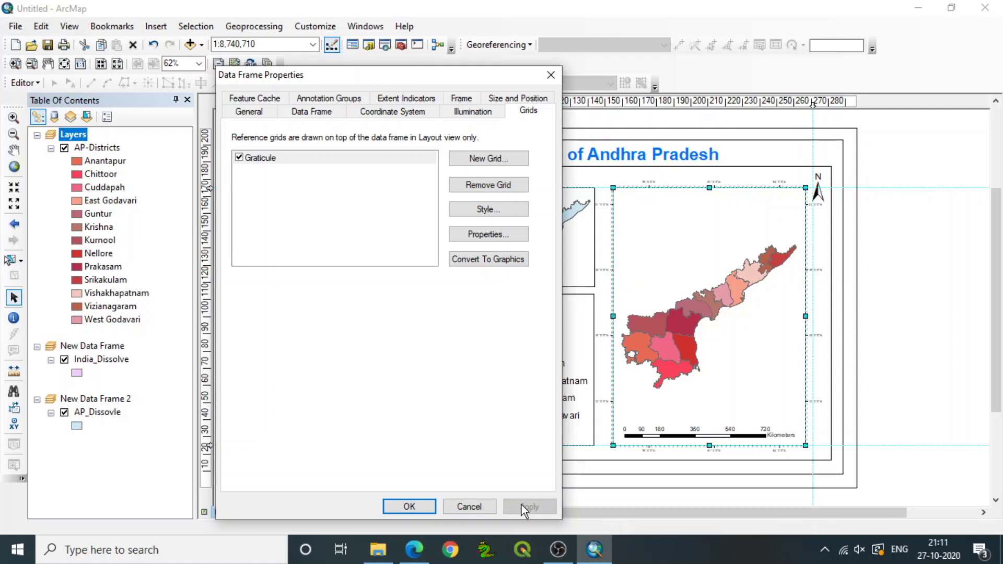
# - Format the graticule labels as size 10 italic with vertical labels on the left and right axes, and apply the change
pyautogui.click(490, 234)
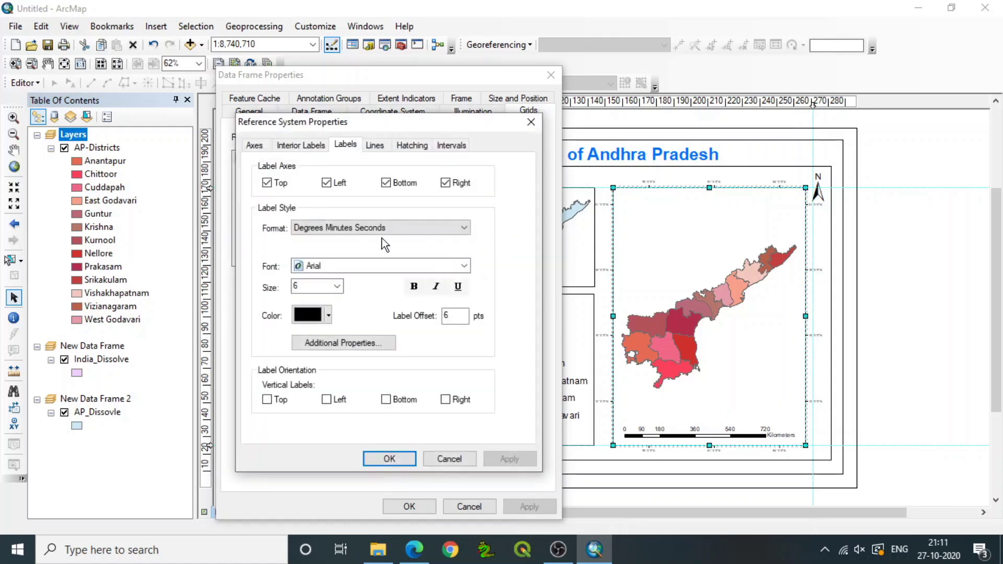
pyautogui.click(335, 287)
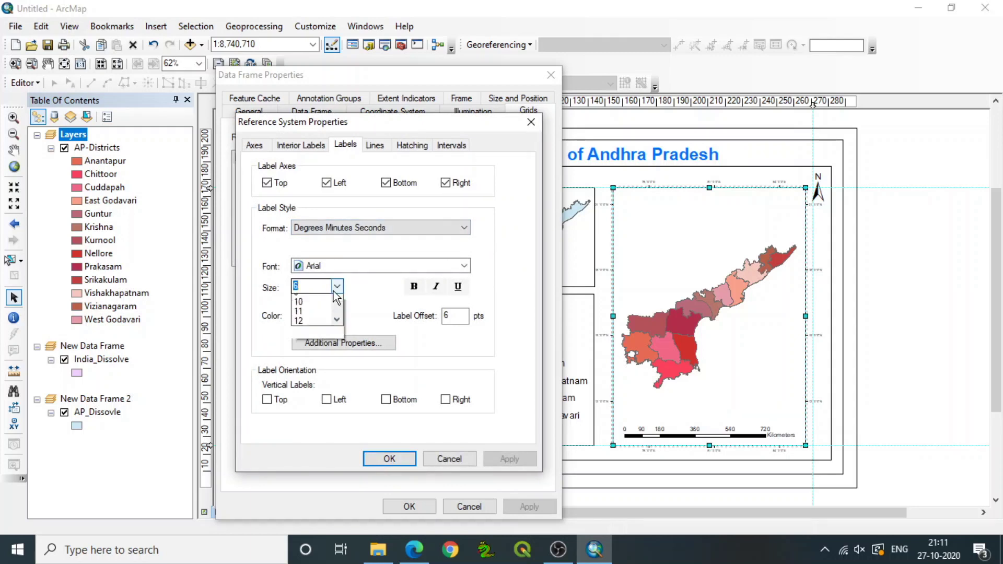
pyautogui.click(319, 337)
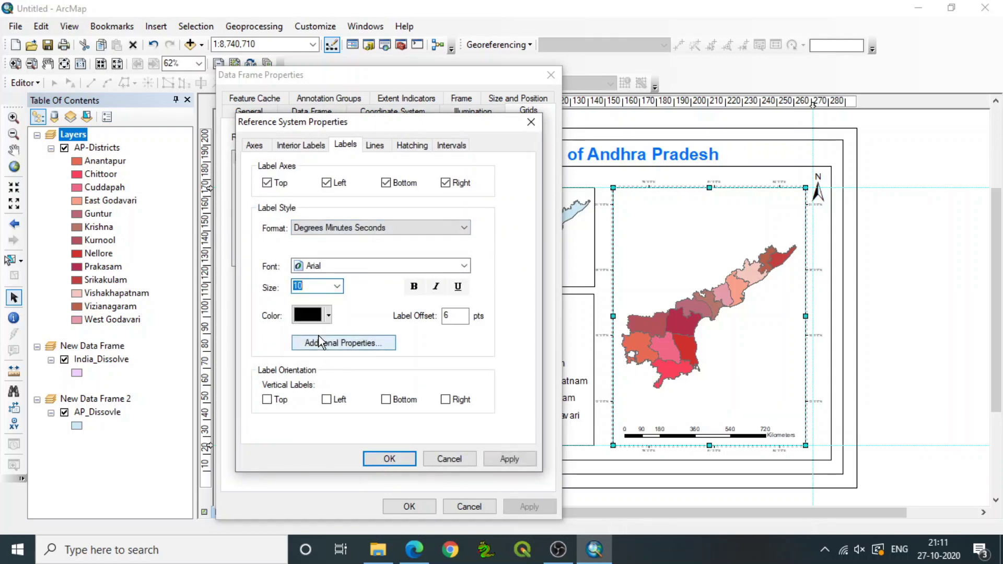
pyautogui.click(435, 287)
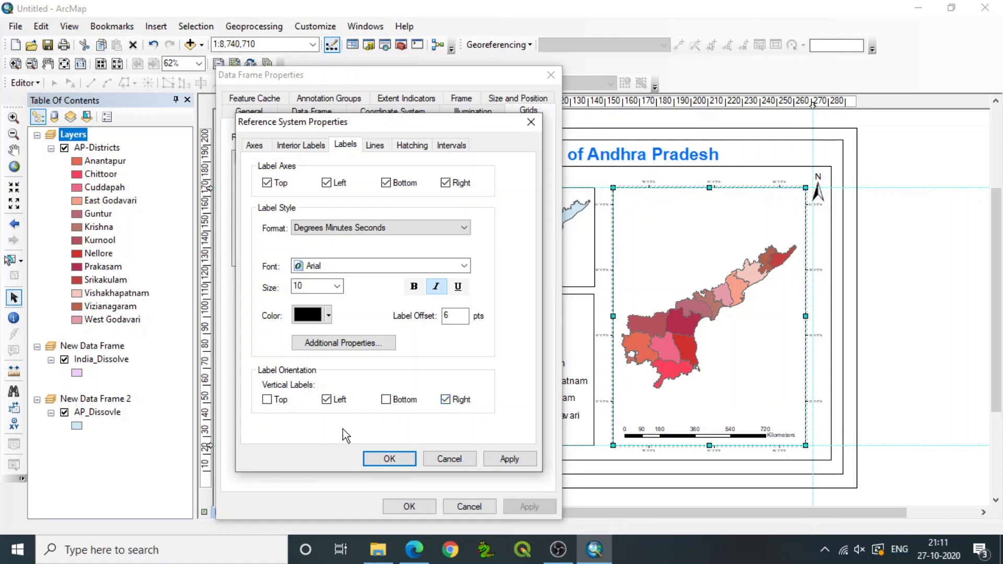
pyautogui.click(378, 462)
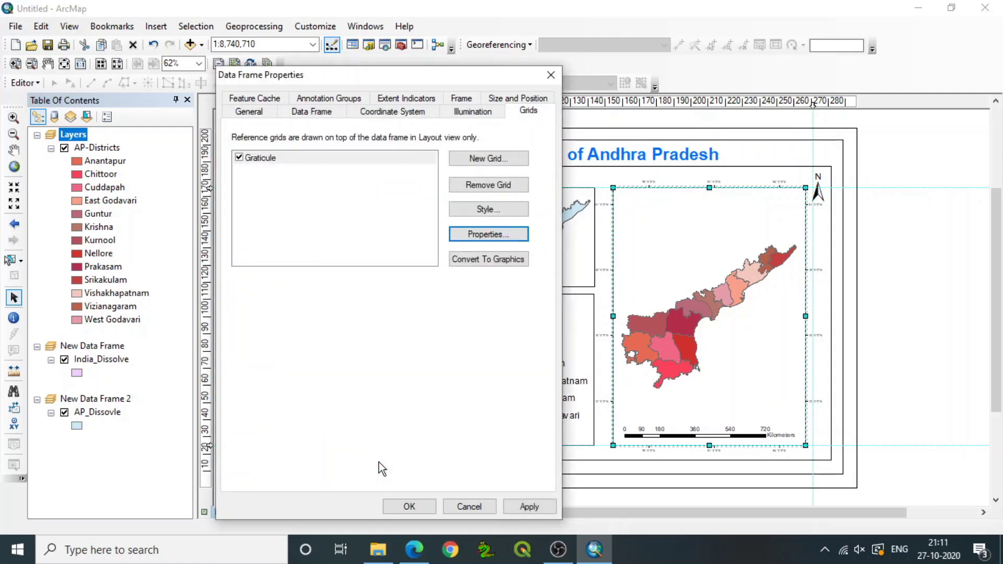
pyautogui.click(528, 507)
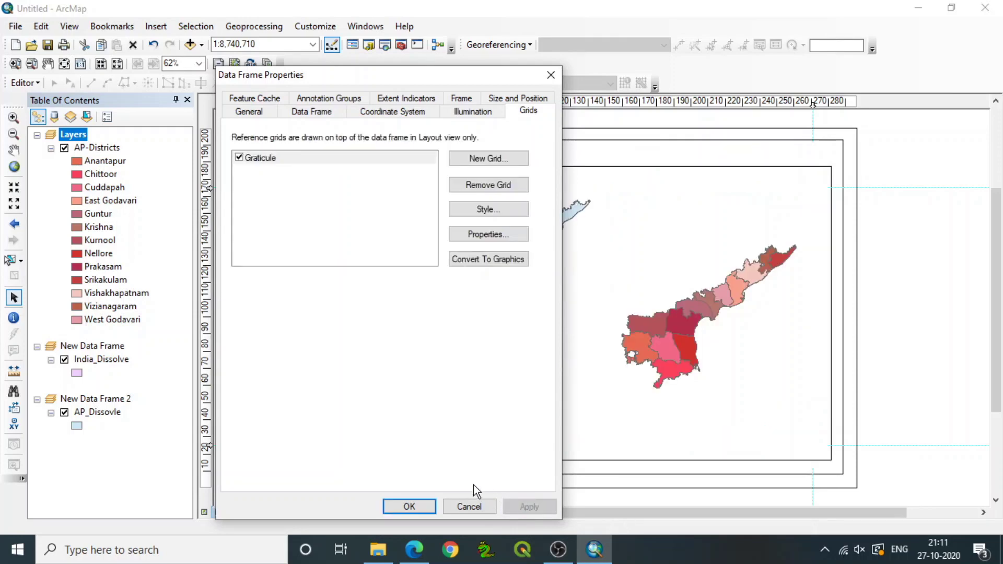
pyautogui.click(390, 506)
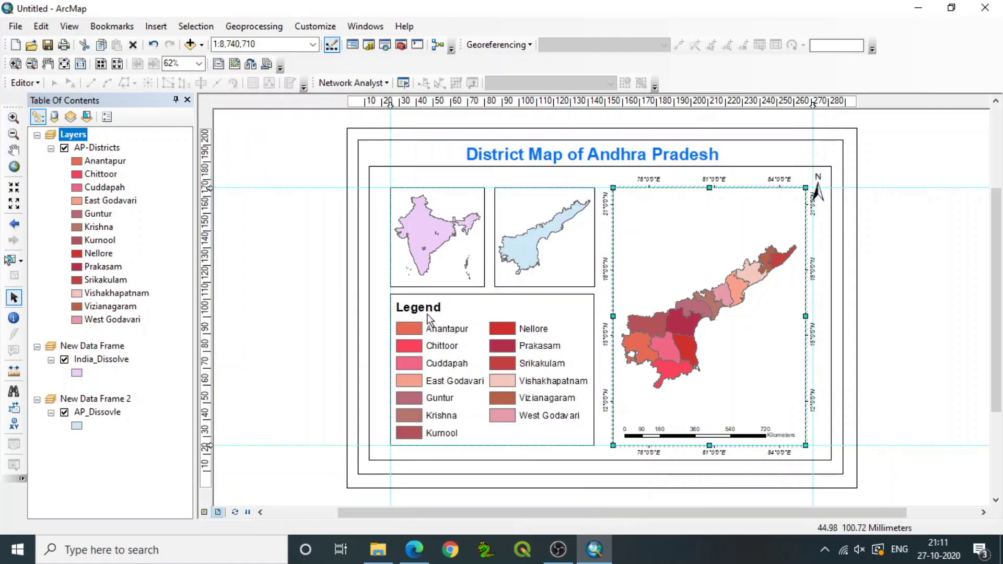
pyautogui.click(918, 325)
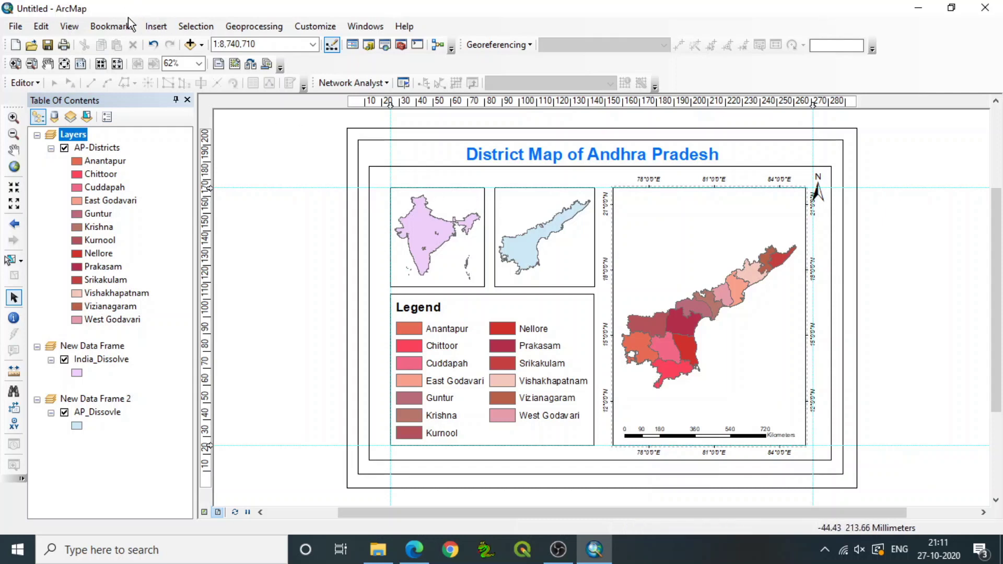
pyautogui.click(148, 26)
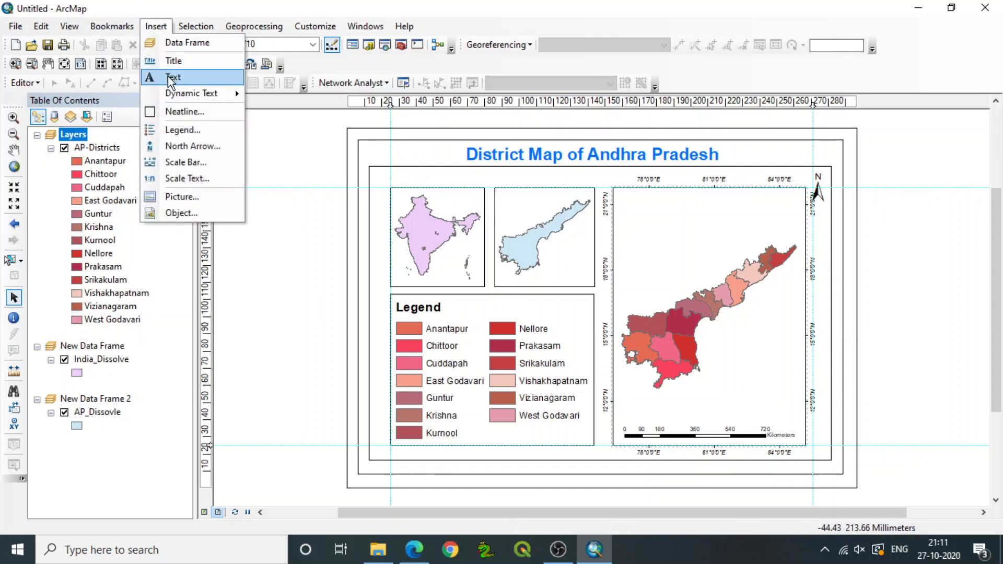
pyautogui.moveTo(254, 26)
pyautogui.click(441, 6)
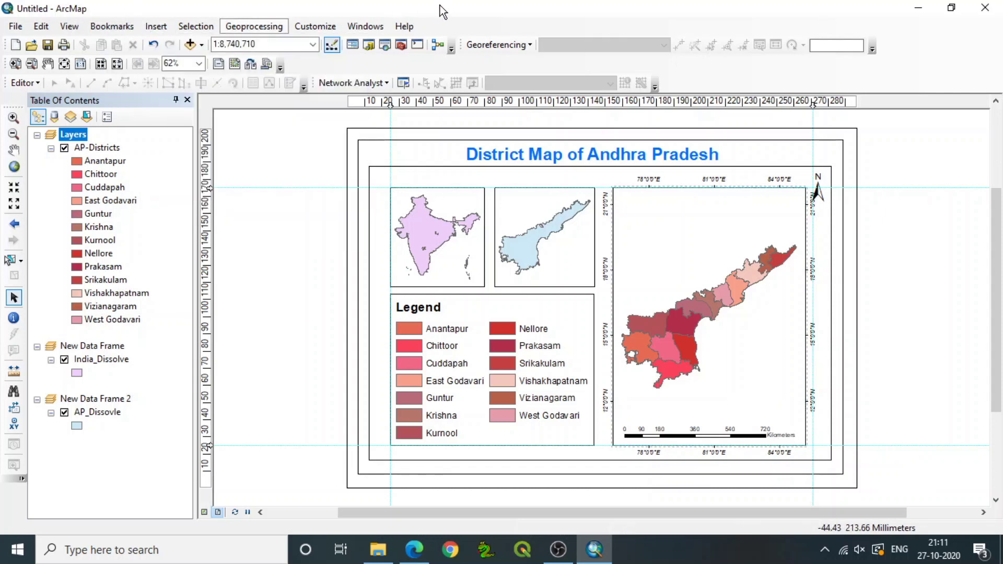
# - Insert a text element with placeholder text and move it into the upper right of the India data frame
pyautogui.click(162, 24)
pyautogui.click(168, 78)
pyautogui.write('jdfjdjfdkghkdfgh')
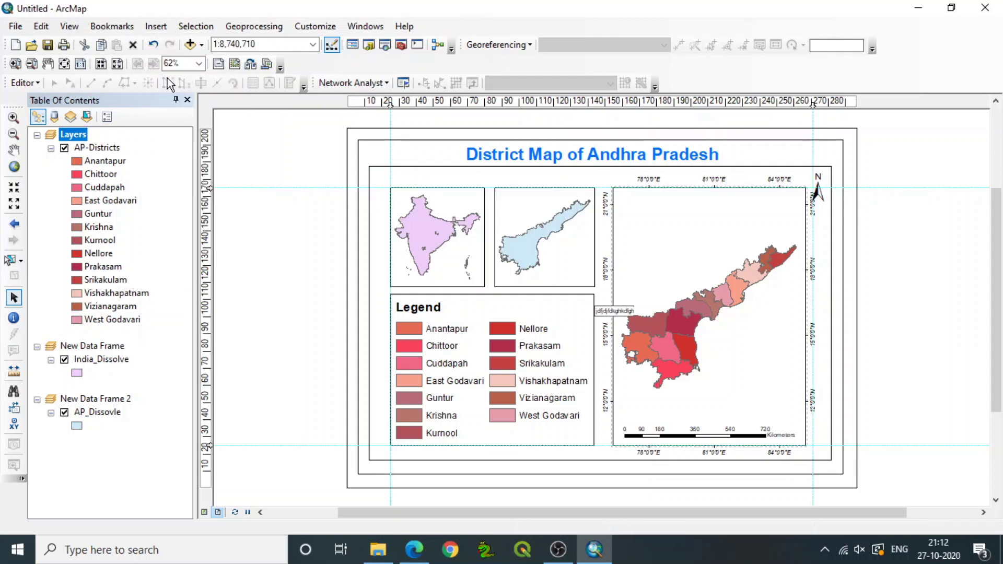
pyautogui.press('Escape')
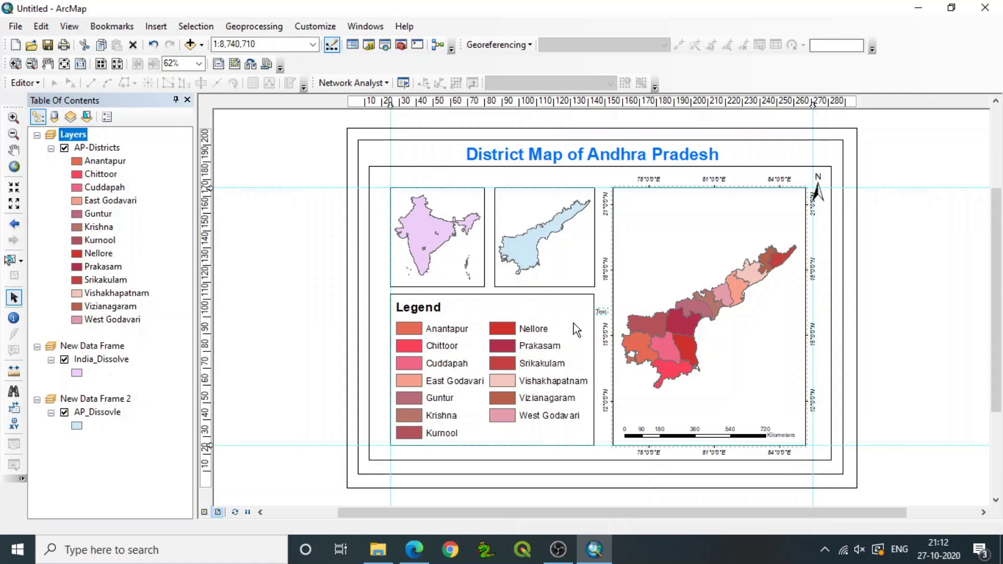
pyautogui.click(602, 312)
pyautogui.moveTo(602, 312); pyautogui.dragTo(459, 198)
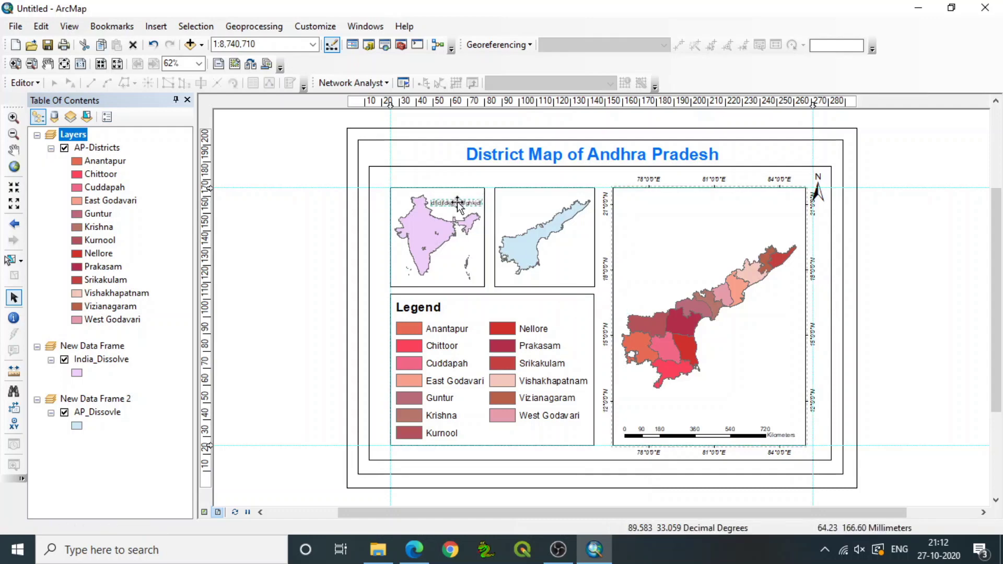
# - Change the wording of the text element in the India frame to "India"
pyautogui.doubleClick(458, 204)
pyautogui.write('India')
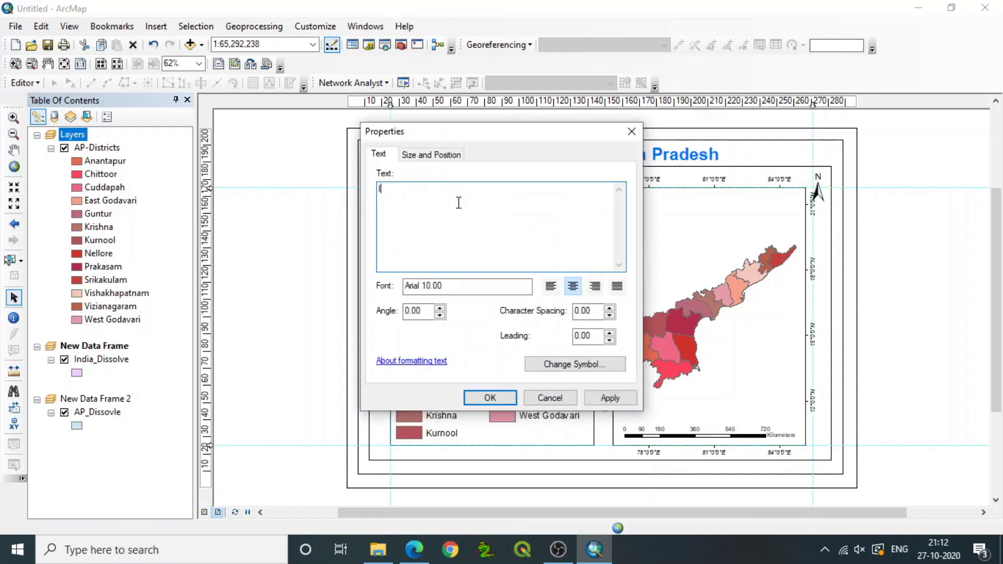